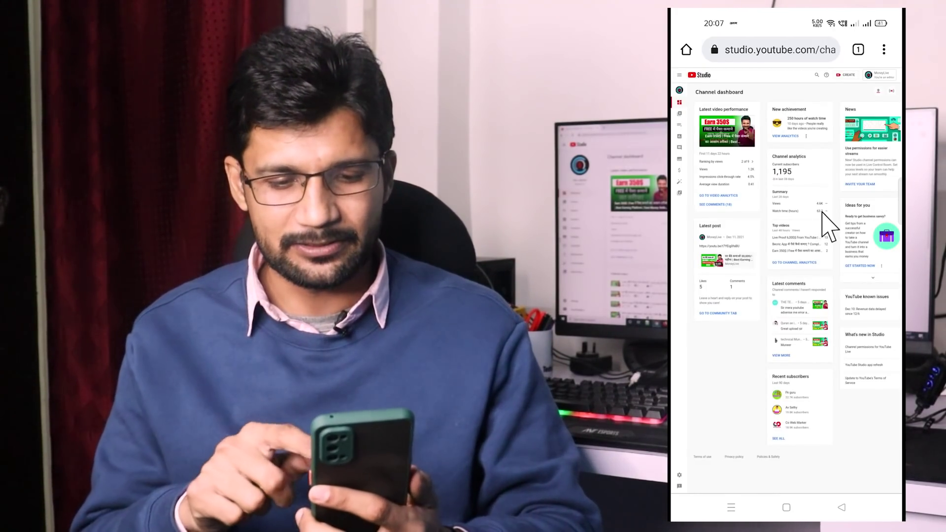
# - Open the dialog for uploading videos to the channel
pyautogui.click(845, 75)
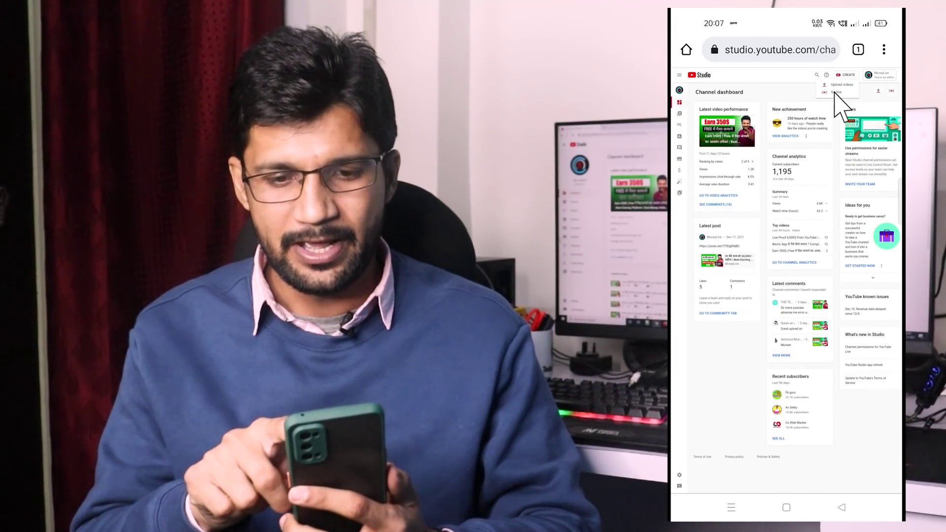
pyautogui.click(842, 86)
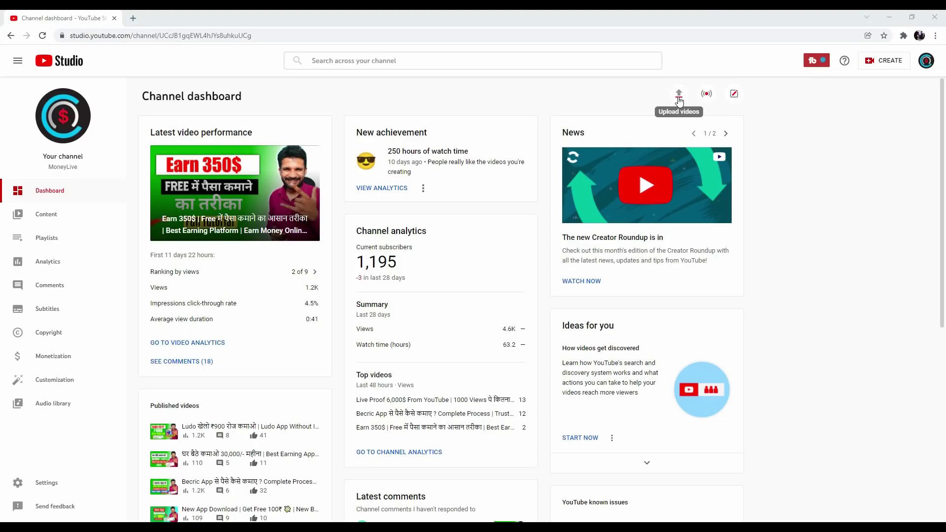
pyautogui.click(882, 63)
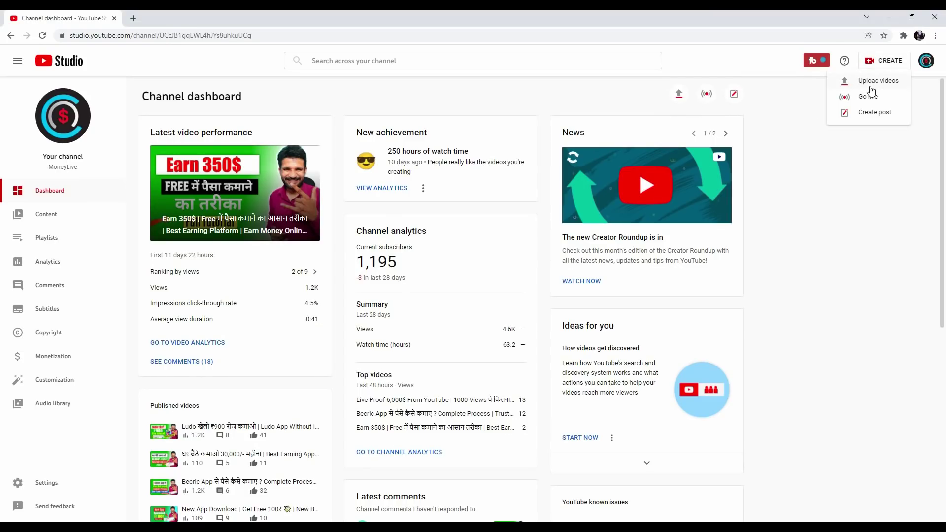
pyautogui.click(871, 83)
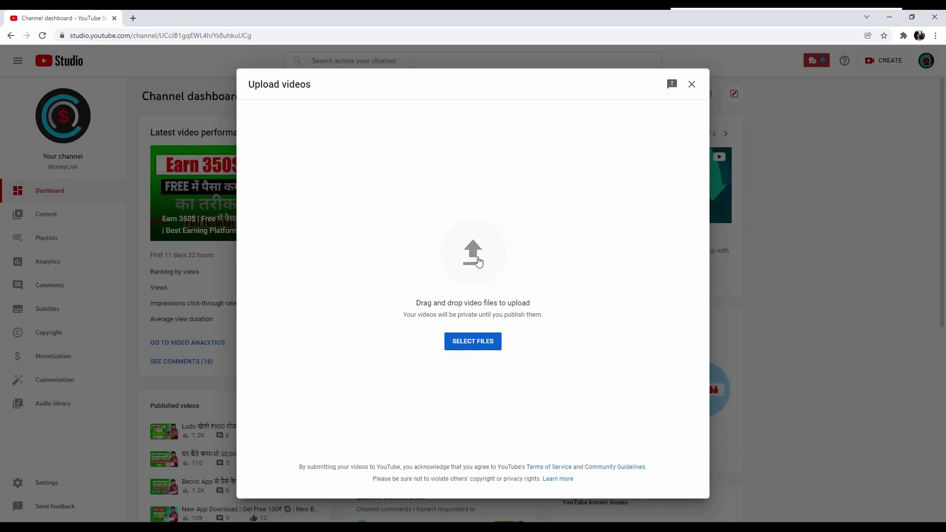
pyautogui.click(476, 258)
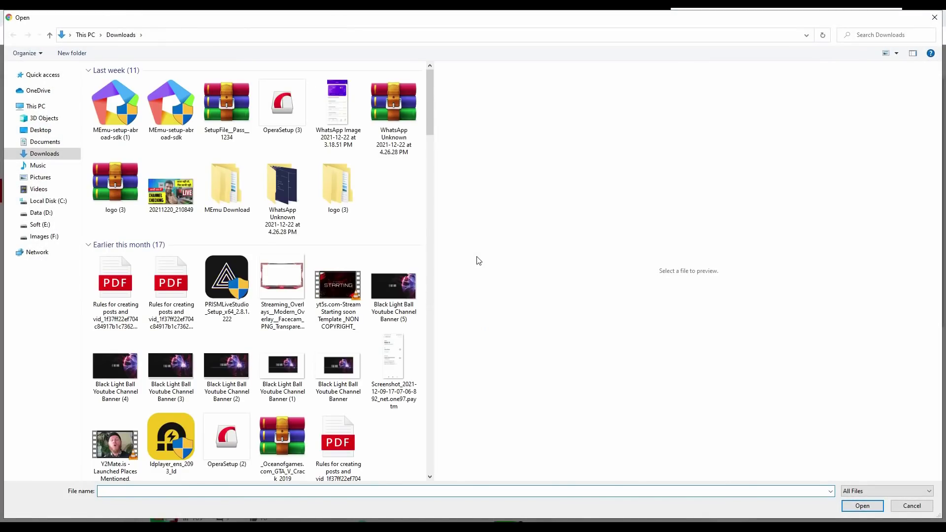
pyautogui.click(934, 18)
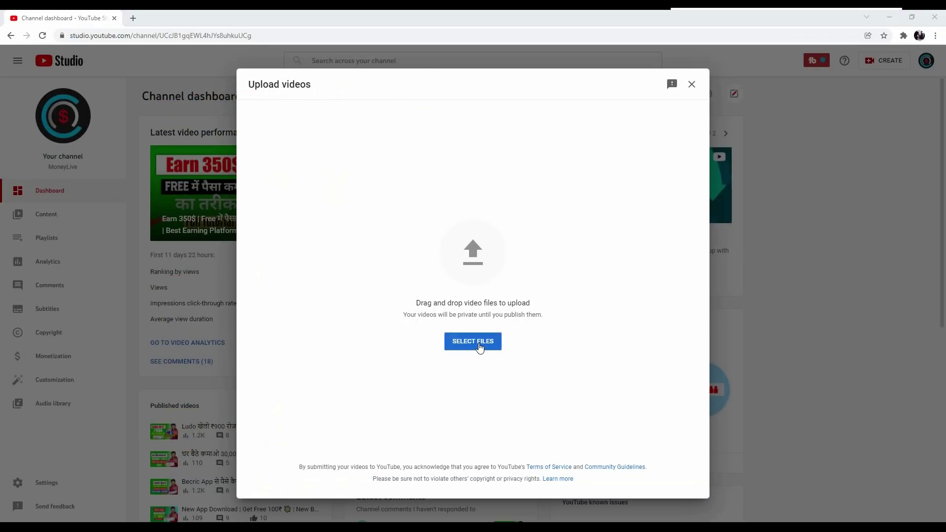
pyautogui.click(479, 346)
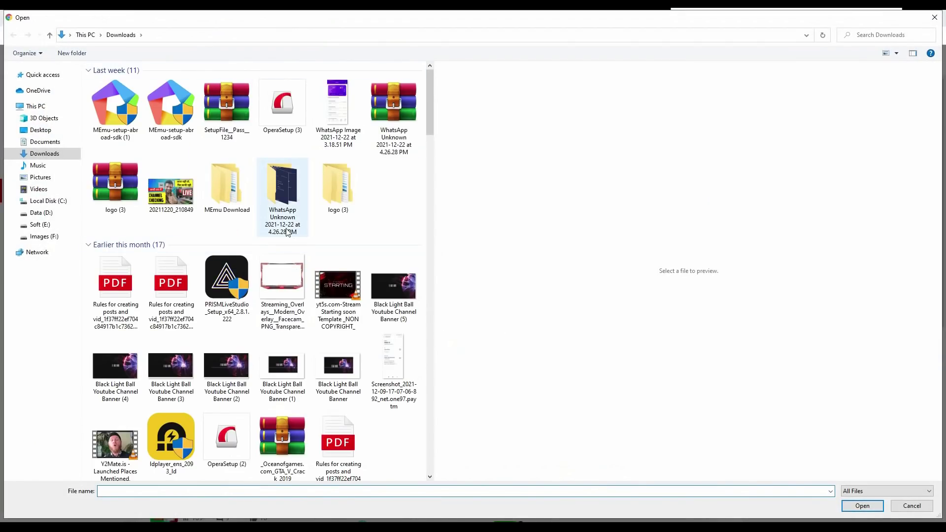
pyautogui.press('Escape')
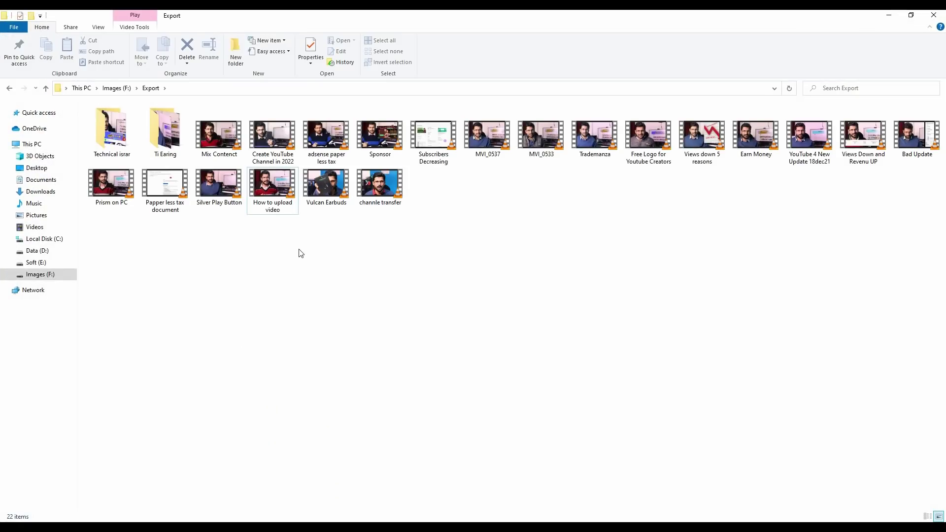
# - Upload the "How to upload video" file from the Export folder and dismiss the tip about reusing details
pyautogui.moveTo(278, 182); pyautogui.dragTo(482, 236)
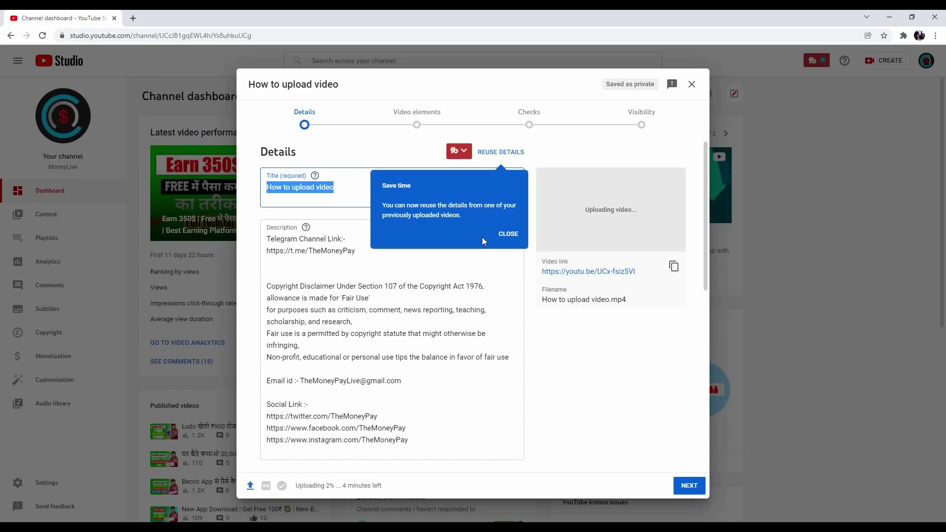
pyautogui.click(510, 239)
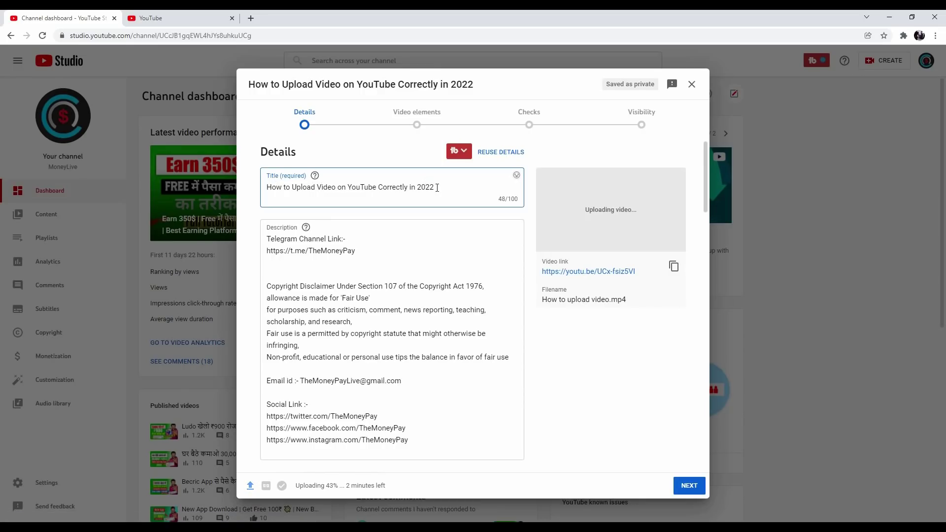
# - Check the title wording against YouTube's search suggestions for "how to upload video on youtube correctly", and return to the upload details
pyautogui.moveTo(436, 188); pyautogui.dragTo(259, 189)
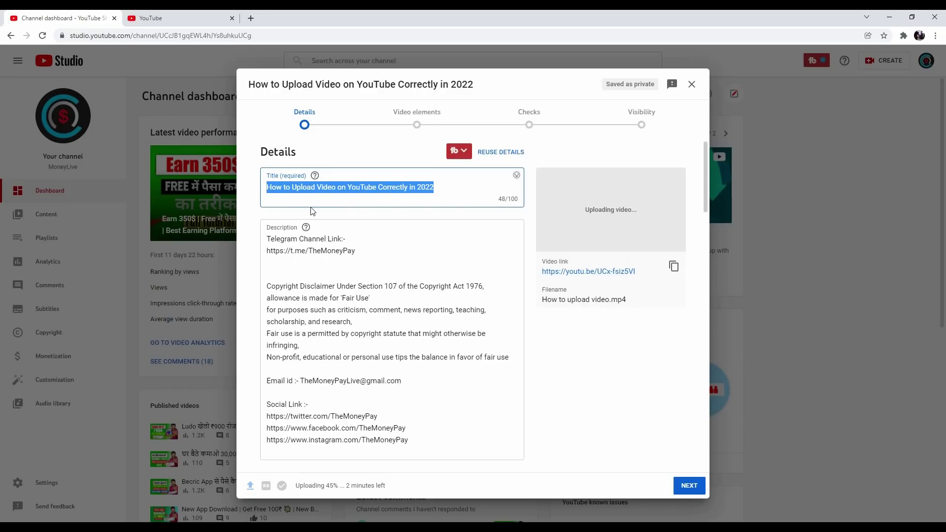
pyautogui.click(440, 188)
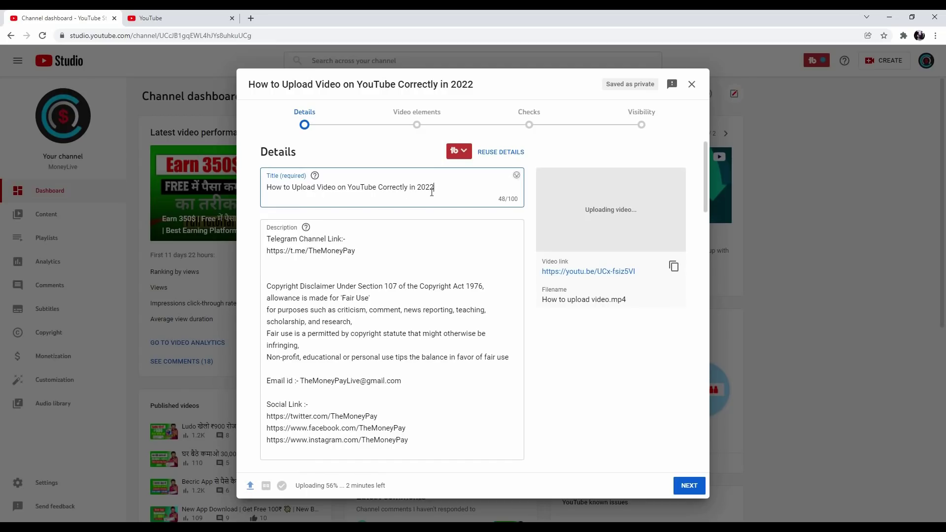
pyautogui.moveTo(431, 192); pyautogui.dragTo(255, 204)
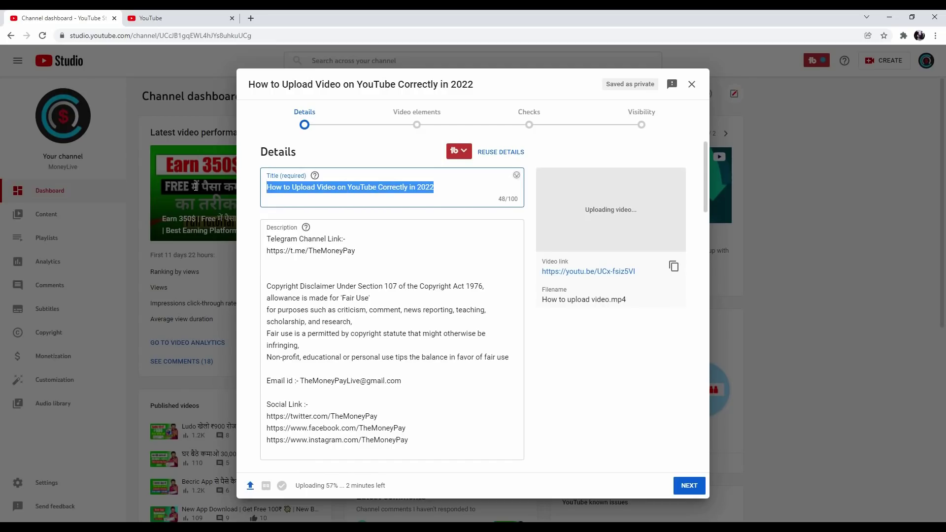
pyautogui.click(165, 12)
pyautogui.click(493, 61)
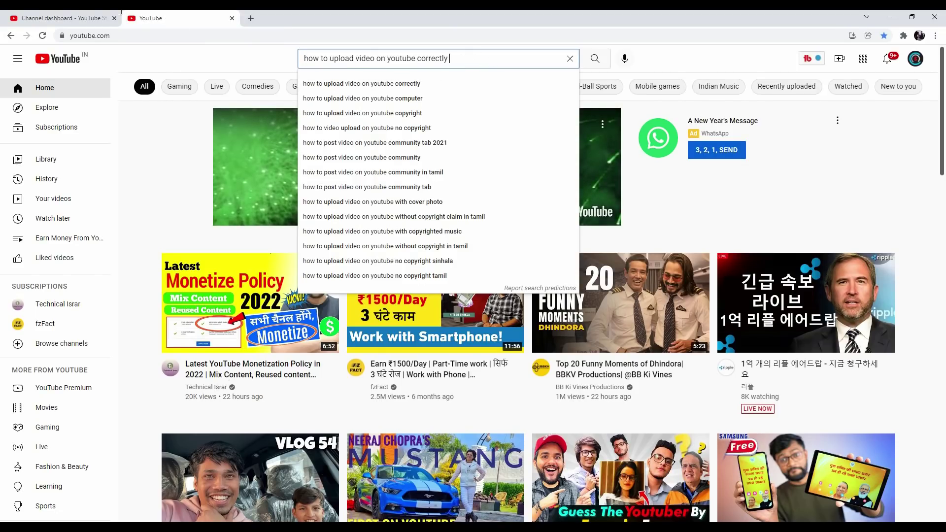
pyautogui.click(69, 18)
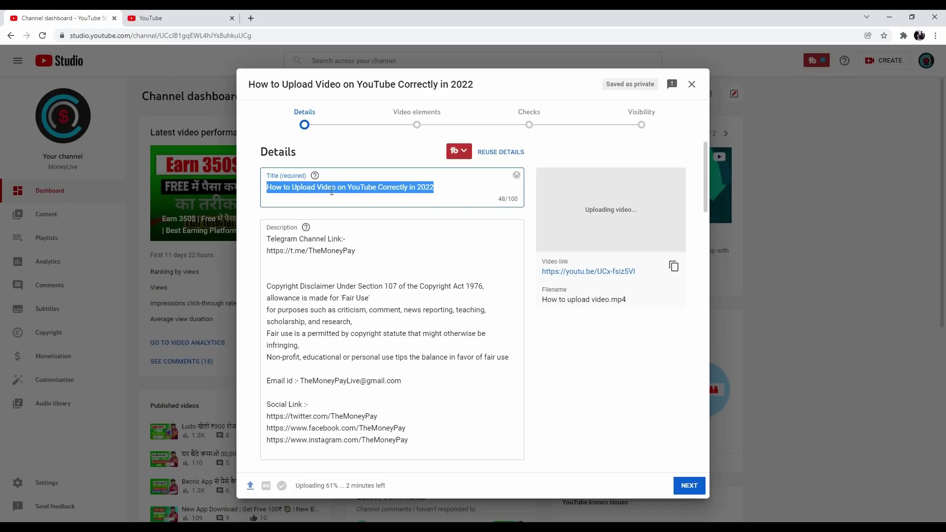
# - Append "| Mobile se Video upload Karne Ka Sahi Tarika" to the end of the video title
pyautogui.click(445, 193)
pyautogui.write('|')
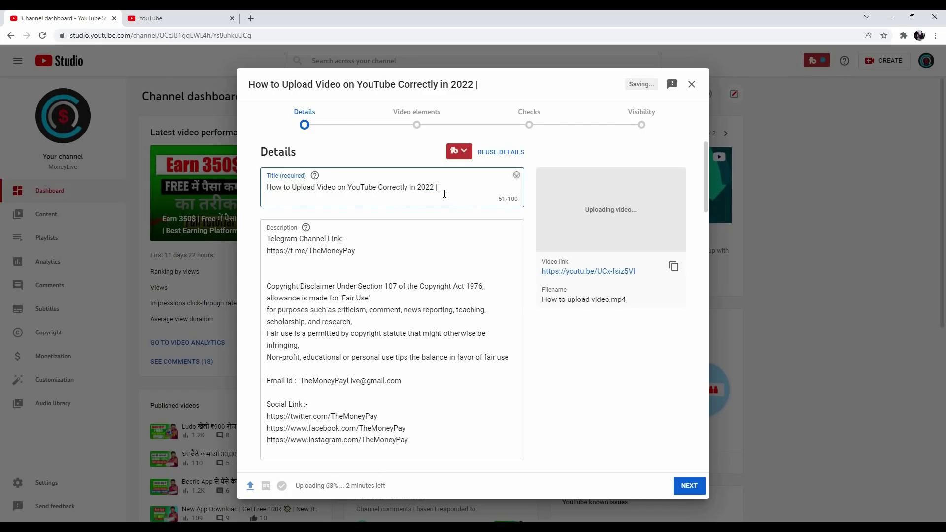
pyautogui.write('Mobile se Video upload Karne Ka Sahi Tarika')
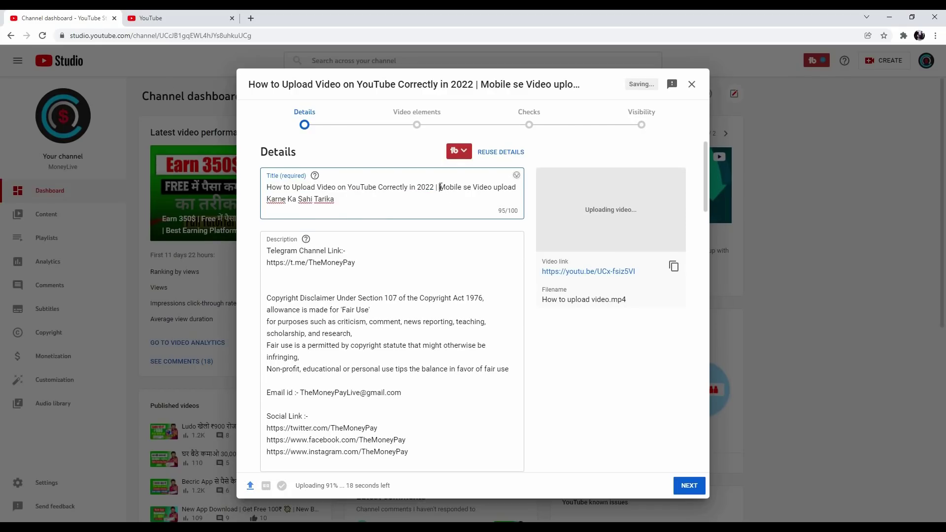
pyautogui.moveTo(440, 189); pyautogui.dragTo(363, 202)
pyautogui.click(364, 202)
# - Add blank lines at the start of the description and copy the full video title into the first one
pyautogui.click(269, 249)
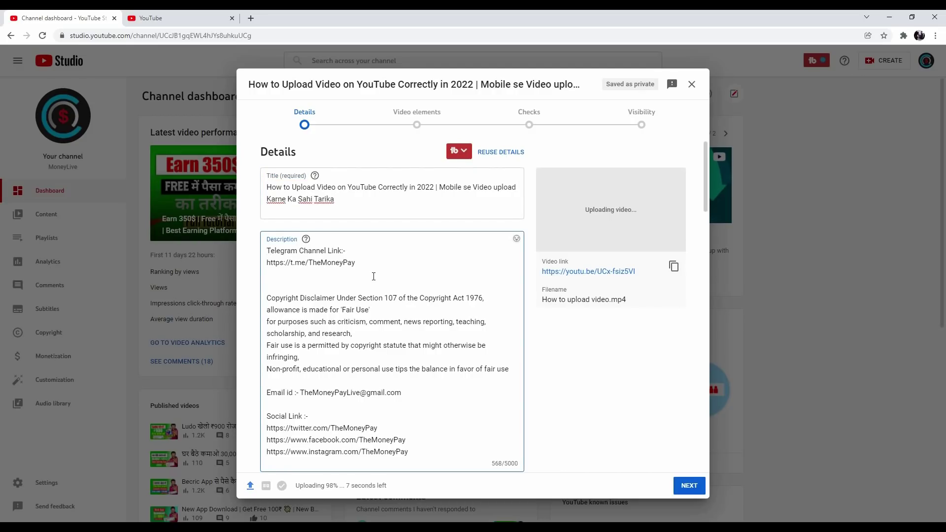
pyautogui.press('Return')
pyautogui.press('Return')
pyautogui.press('Return')
pyautogui.click(346, 199)
pyautogui.moveTo(346, 200); pyautogui.dragTo(266, 186)
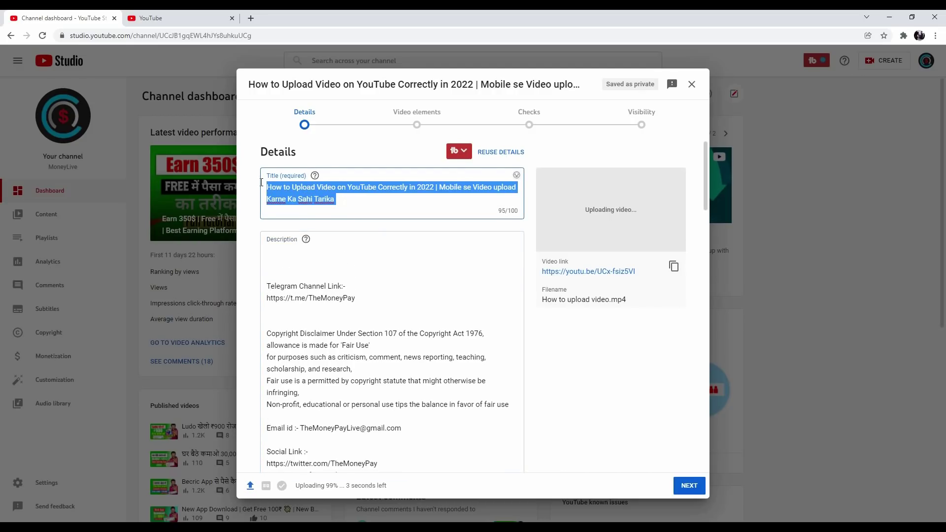
pyautogui.hotkey('ctrl', 'c')
pyautogui.click(322, 252)
pyautogui.hotkey('ctrl', 'v')
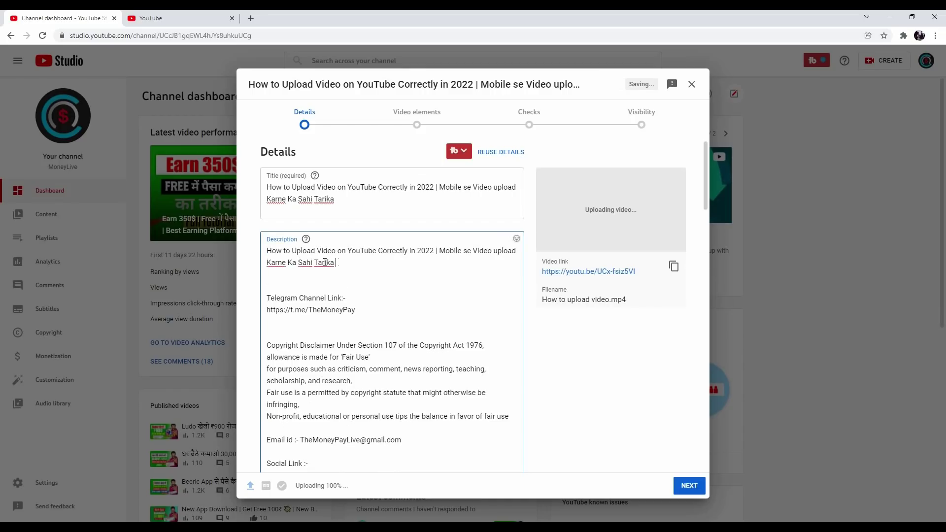
# - Move "Mobile se Video upload Karne Ka Sahi Tarika" to the front of the description's first line, followed by a "|" separator
pyautogui.hotkey('shift', 'Home')
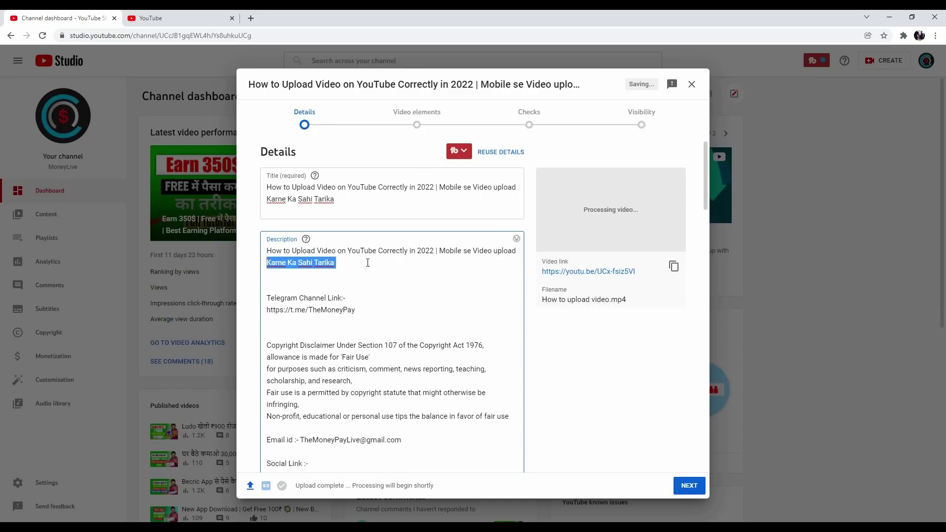
pyautogui.keyDown('shift'); pyautogui.click(438, 251); pyautogui.keyUp('shift')
pyautogui.press('BackSpace')
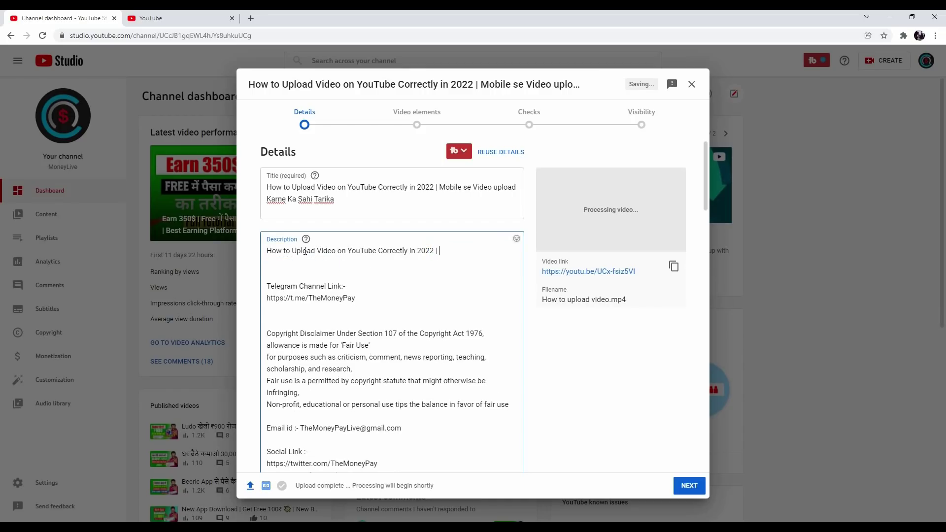
pyautogui.click(269, 251)
pyautogui.hotkey('ctrl', 'v')
pyautogui.write('|')
# - Below the description's opening line, add the heading "Cover Topic :-" with the topic "How to video upload on youtube in 2022"
pyautogui.click(294, 278)
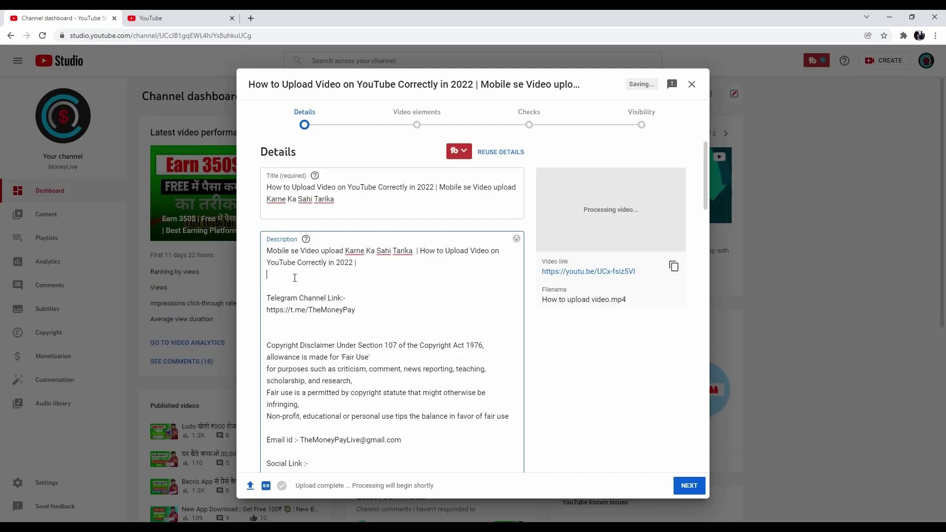
pyautogui.press('Return')
pyautogui.press('Return')
pyautogui.write('Co')
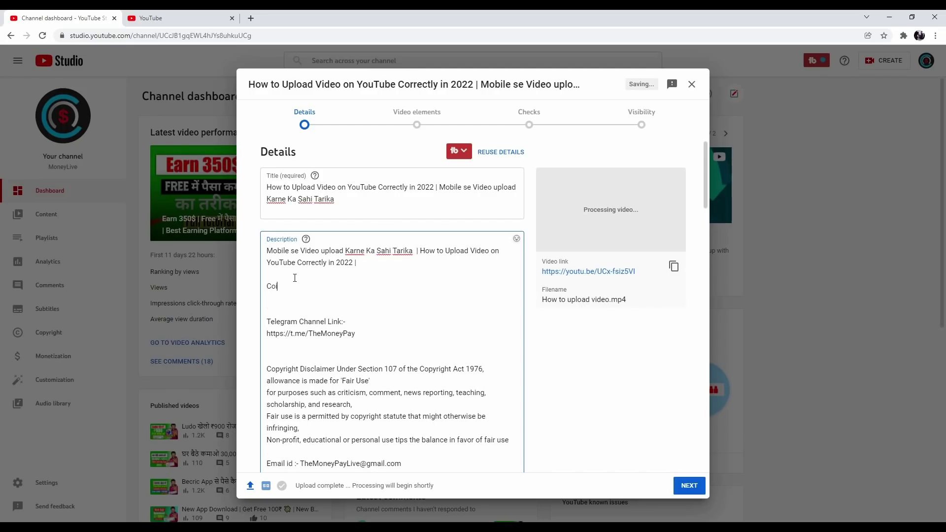
pyautogui.write('ver Topic :-')
pyautogui.press('Return')
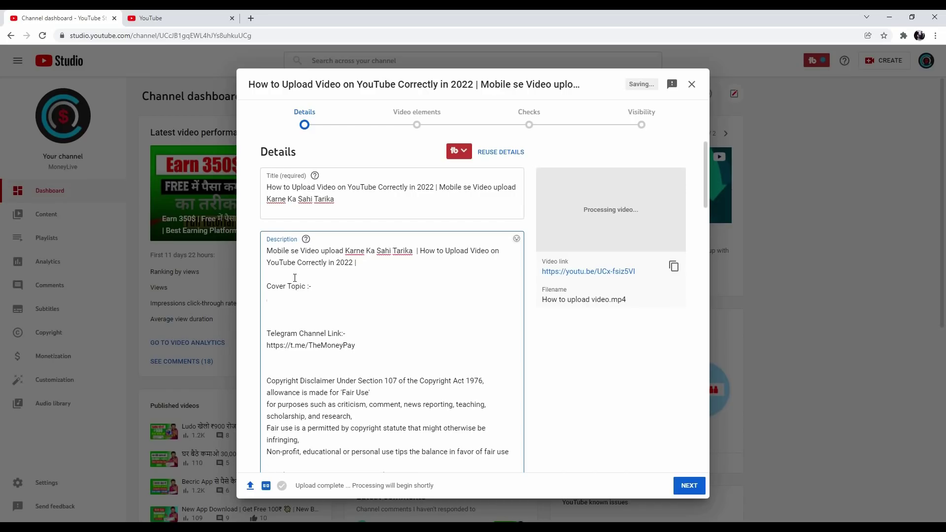
pyautogui.write('How to video upload on youtube ')
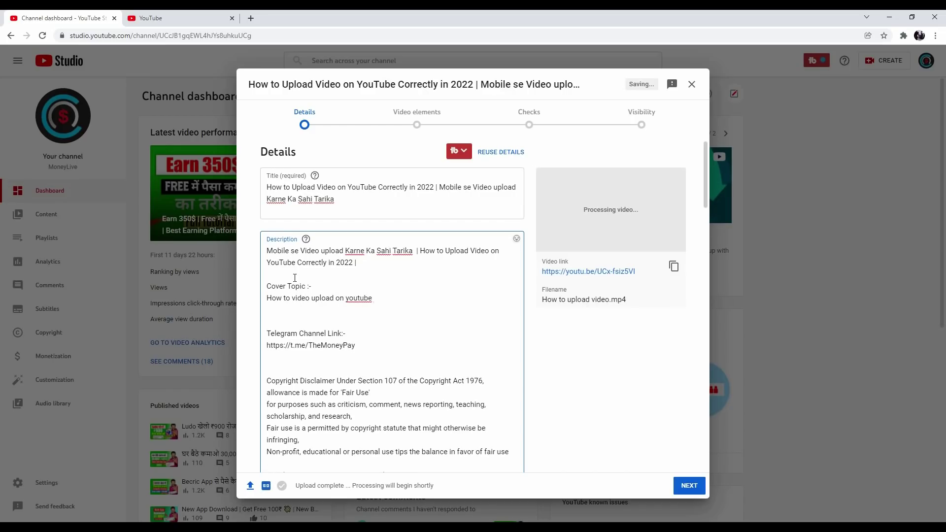
pyautogui.write('in 2022')
pyautogui.press('Return')
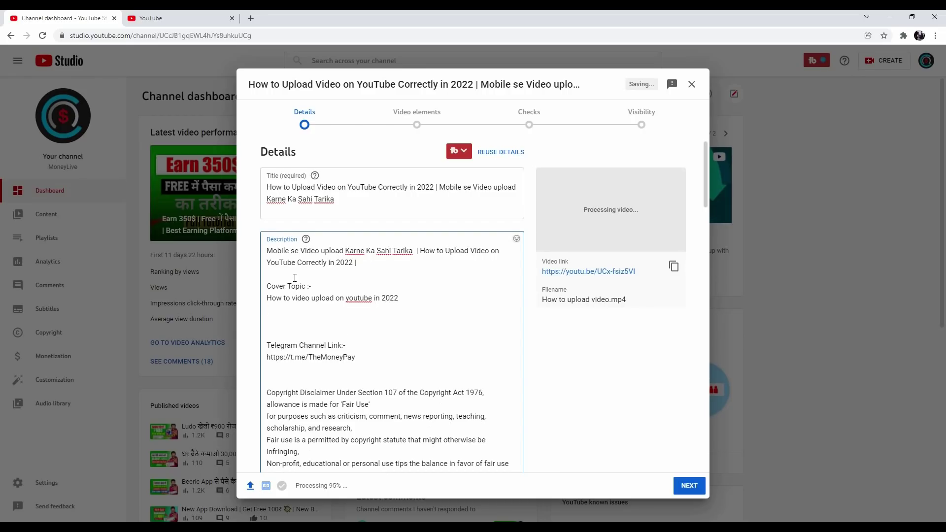
# - Add the topic "Video upload karne ka sahi tarika" and "how to upload video on youtube" lines for from mobile, studio, 2022, hd quality and channel first time
pyautogui.write('Video upload karne ka ')
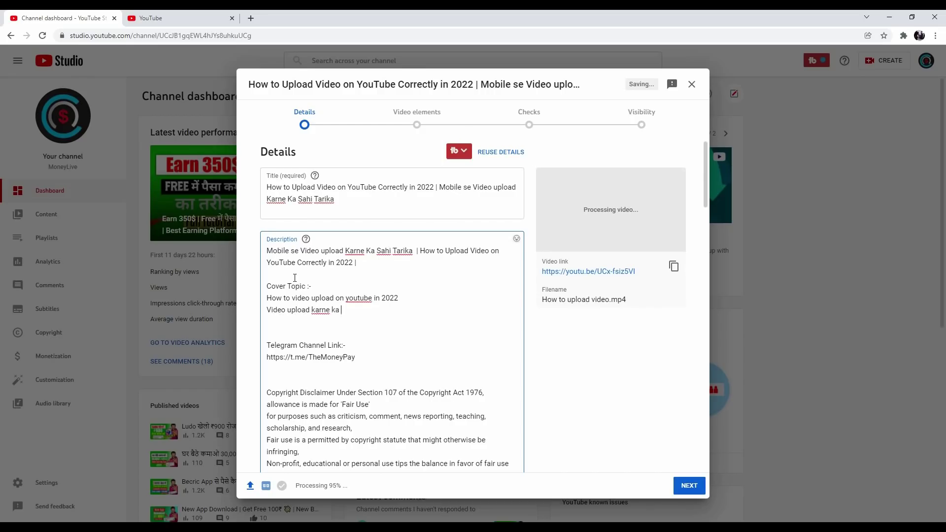
pyautogui.write('sahi tarika')
pyautogui.press('Return')
pyautogui.hotkey('ctrl', 'v')
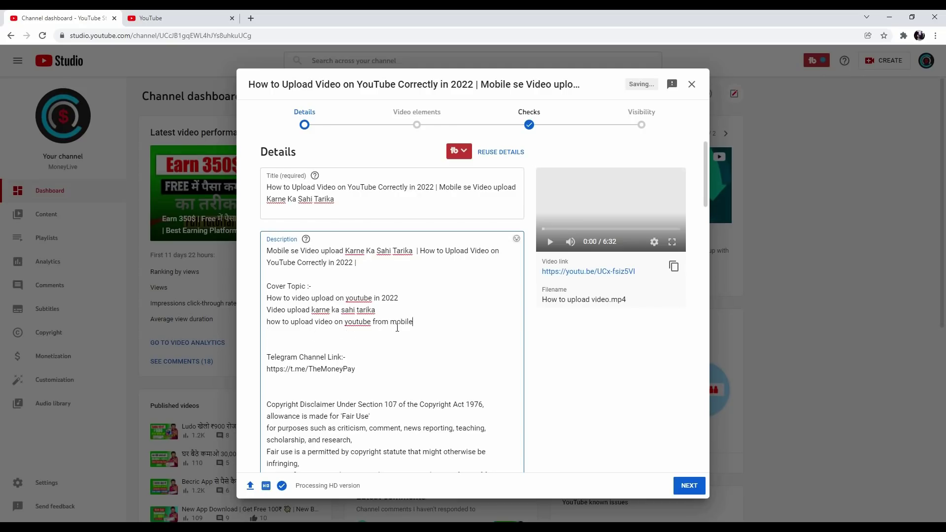
pyautogui.press('Return')
pyautogui.hotkey('ctrl', 'v')
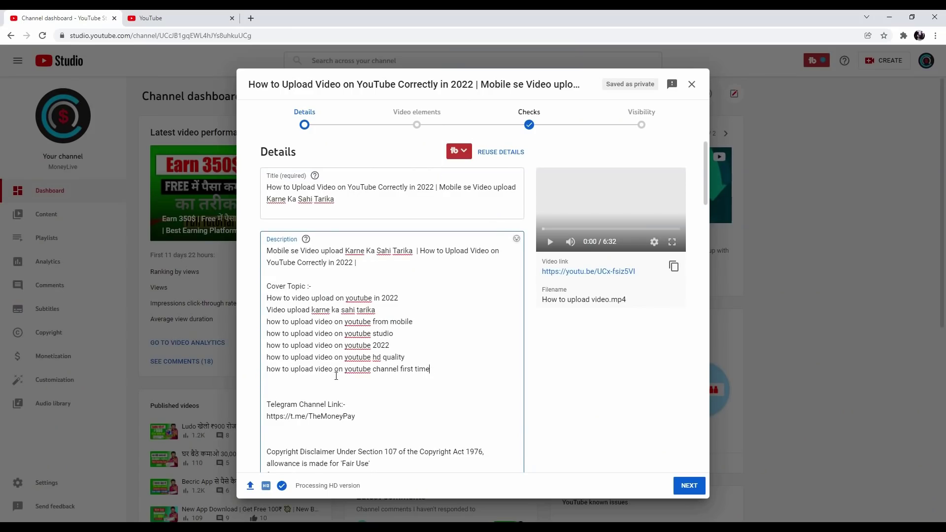
# - Add the hashtags #videoupload #firstvideoOnYouTube #youtubevideoupload below the topic list in the description
pyautogui.click(436, 371)
pyautogui.press('Return')
pyautogui.press('Return')
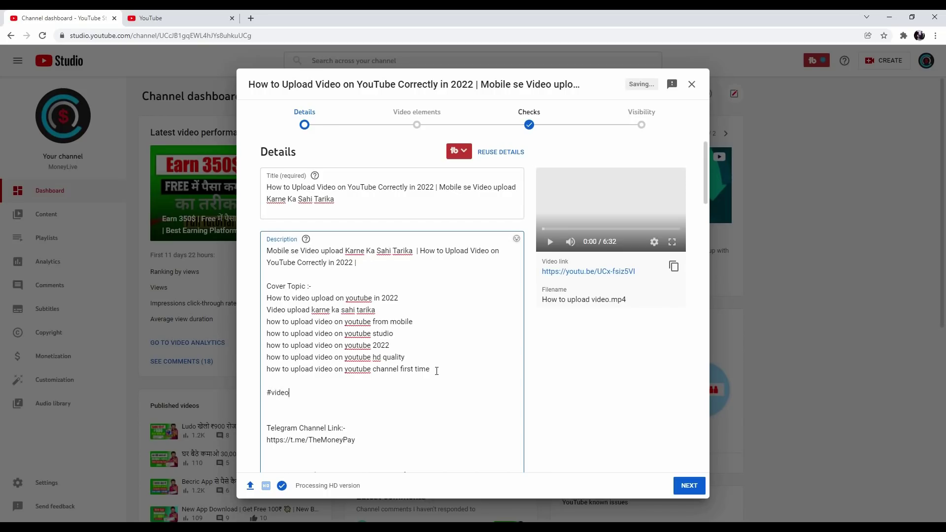
pyautogui.press('BackSpace')
pyautogui.press('BackSpace')
pyautogui.press('BackSpace')
pyautogui.press('BackSpace')
pyautogui.press('BackSpace')
pyautogui.press('BackSpace')
pyautogui.hotkey('ctrl', 'v')
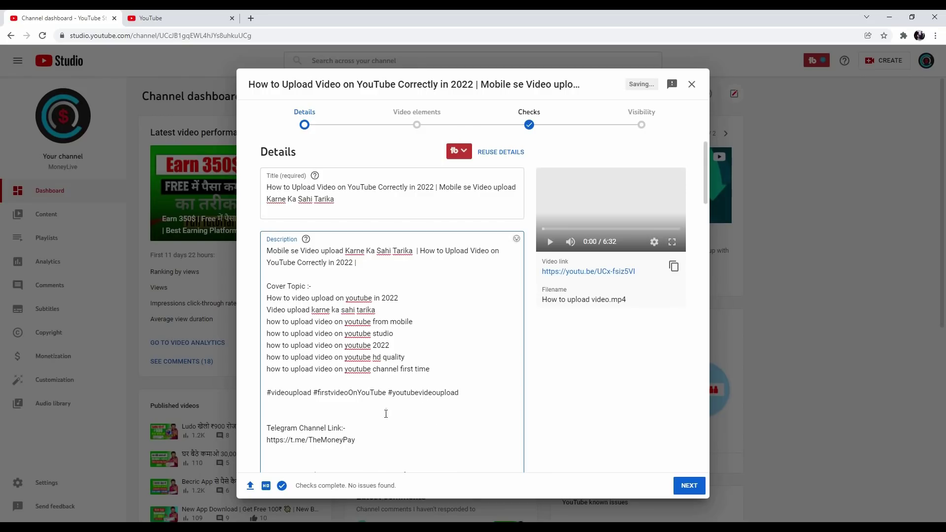
# - Examine the Telegram link, copyright disclaimer and social media links in the rest of the description
pyautogui.scroll(-5, 389, 398)
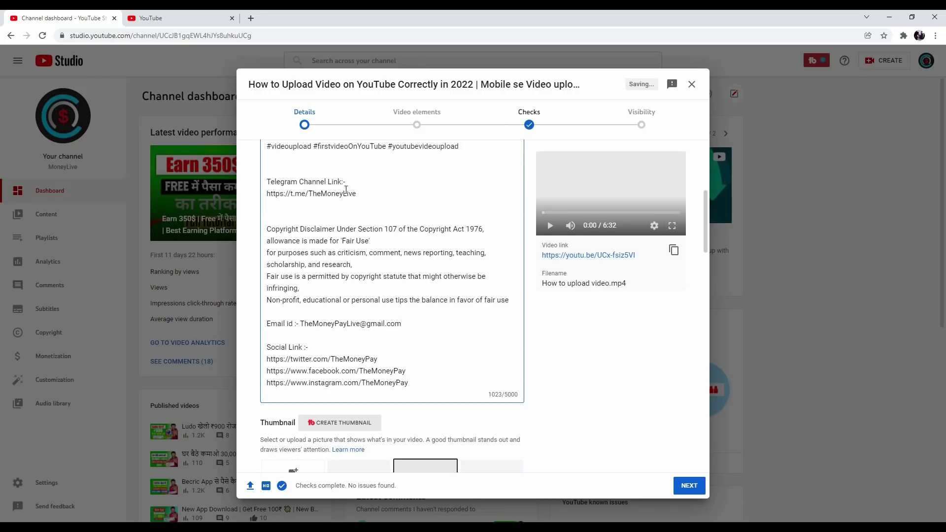
pyautogui.moveTo(356, 194); pyautogui.dragTo(266, 178)
pyautogui.click(328, 240)
pyautogui.moveTo(276, 217); pyautogui.dragTo(266, 274)
pyautogui.scroll(-1, 434, 298)
pyautogui.click(423, 293)
pyautogui.click(370, 310)
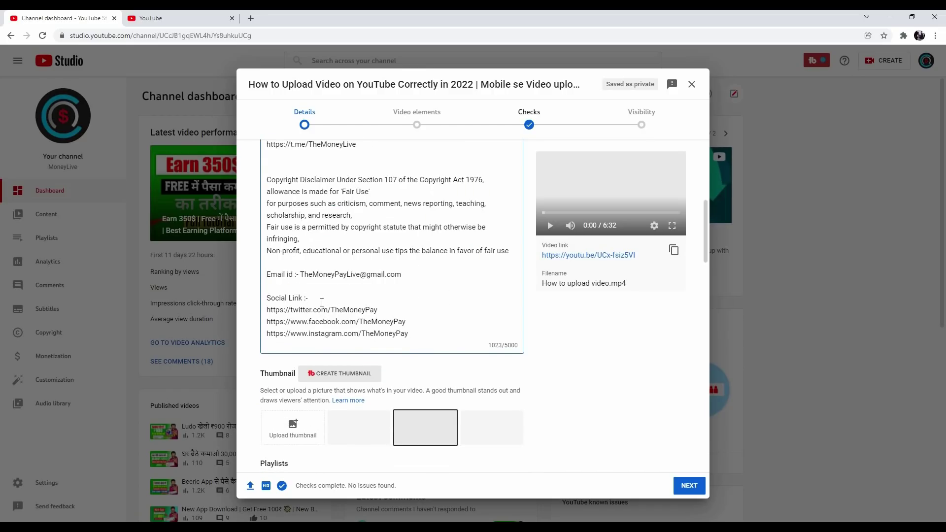
pyautogui.moveTo(378, 309); pyautogui.dragTo(268, 309)
pyautogui.moveTo(408, 322); pyautogui.dragTo(274, 322)
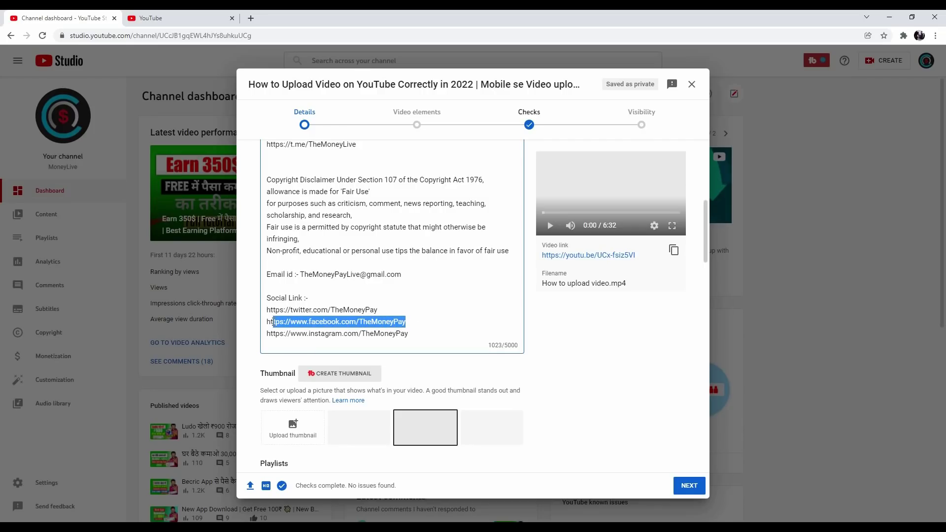
# - Upload the image 20211220_210849 from the Downloads folder as the video's custom thumbnail
pyautogui.moveTo(419, 278); pyautogui.dragTo(301, 274)
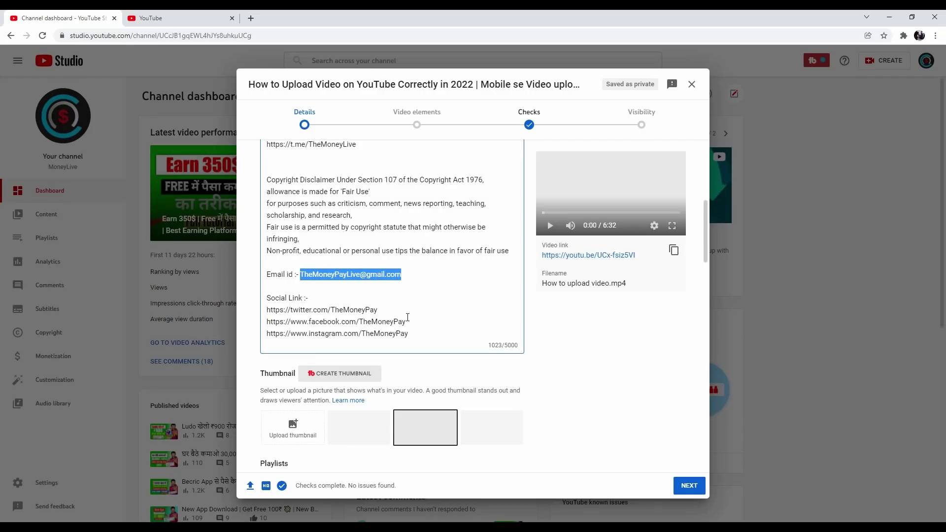
pyautogui.scroll(-2, 408, 317)
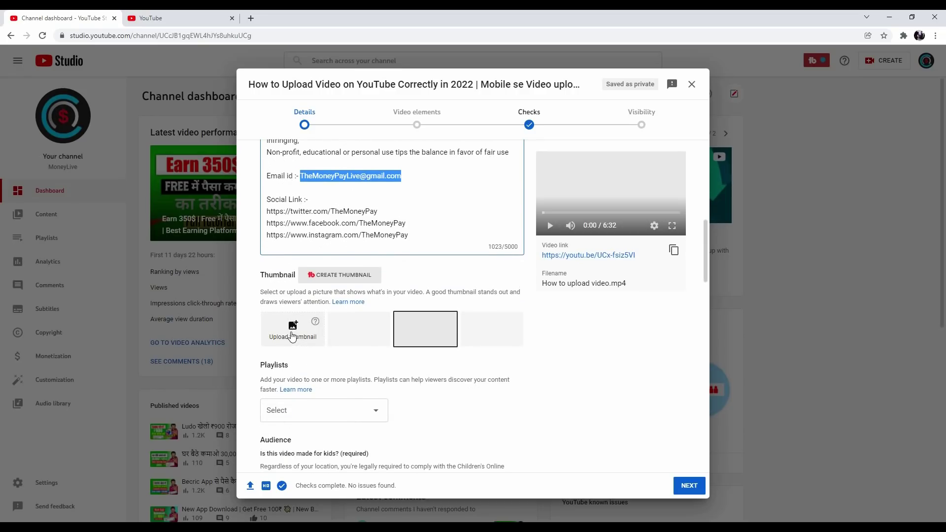
pyautogui.click(292, 337)
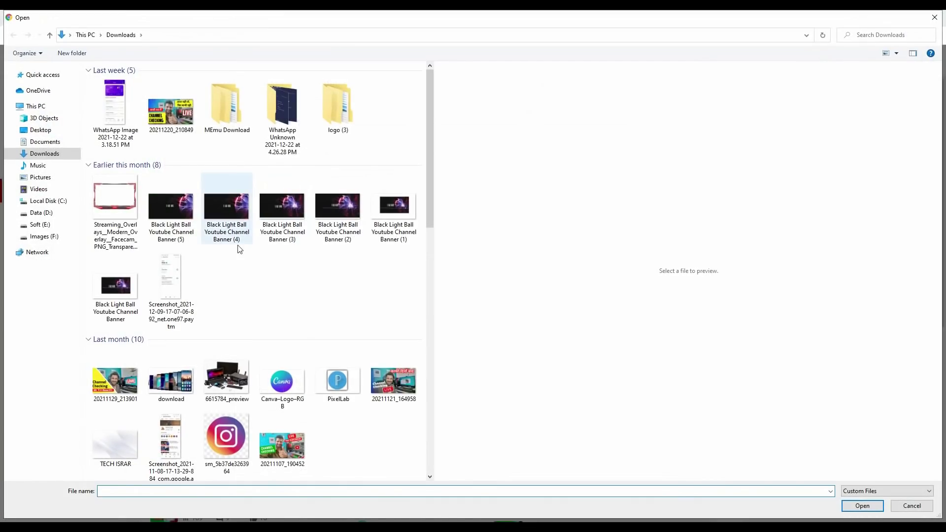
pyautogui.click(170, 106)
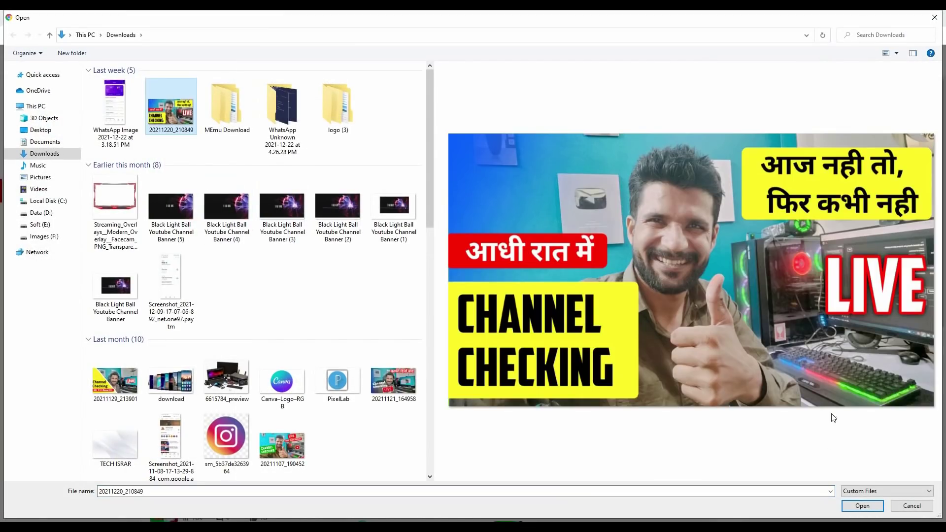
pyautogui.click(862, 505)
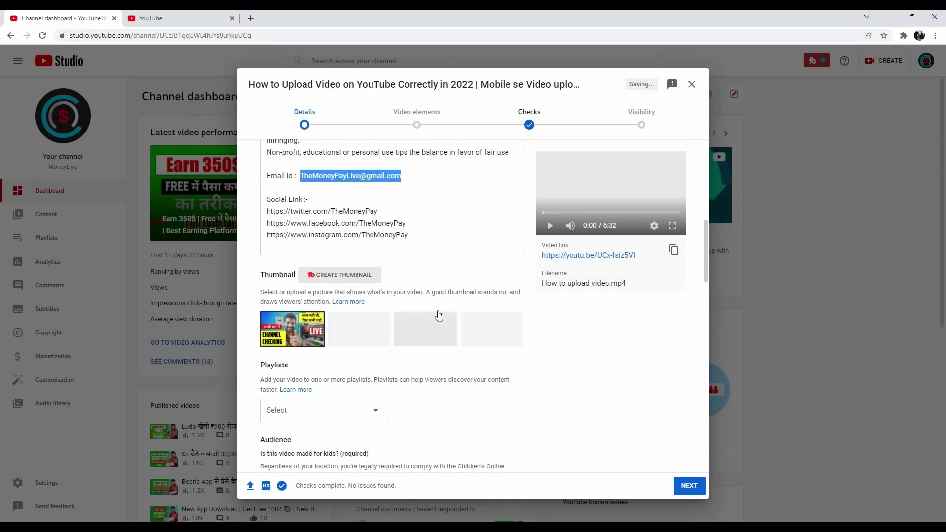
# - Create a public playlist titled "New Tips" and assign the video to it
pyautogui.scroll(-2, 321, 382)
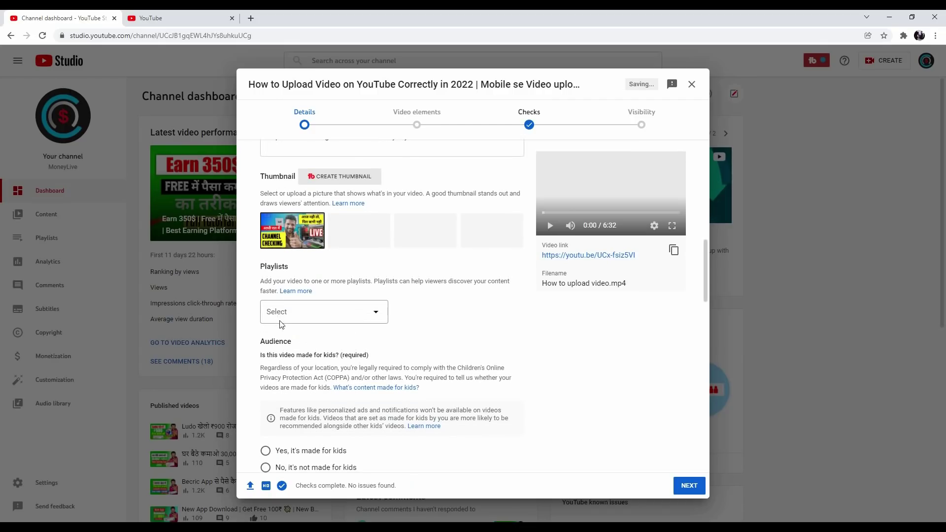
pyautogui.click(315, 314)
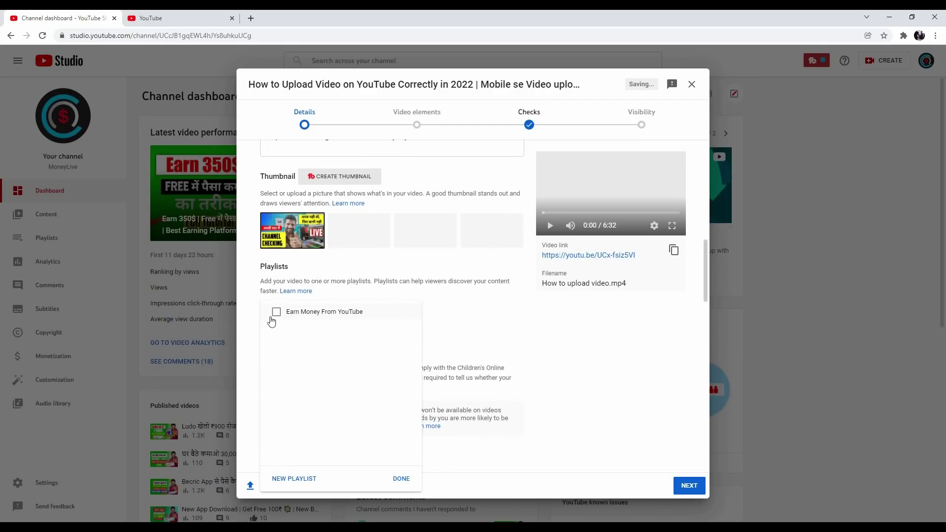
pyautogui.click(292, 480)
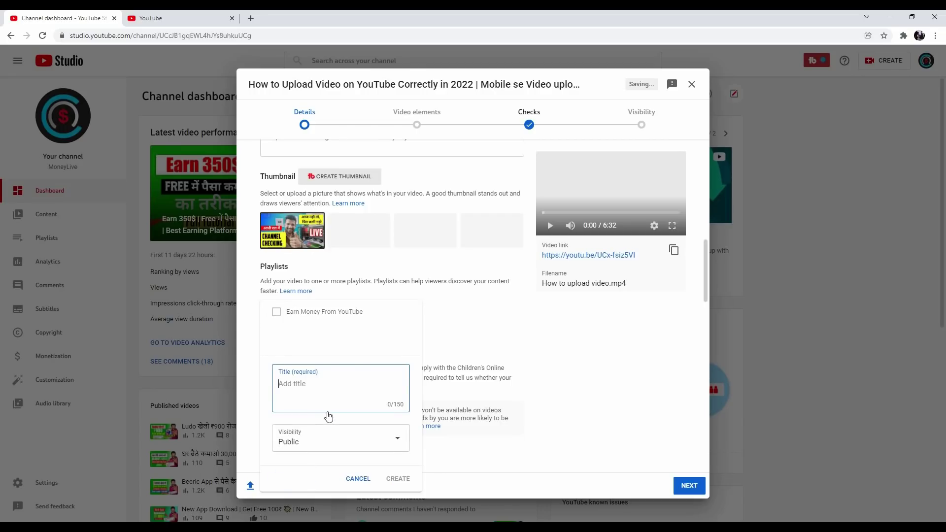
pyautogui.write('New')
pyautogui.press('BackSpace')
pyautogui.press('BackSpace')
pyautogui.press('BackSpace')
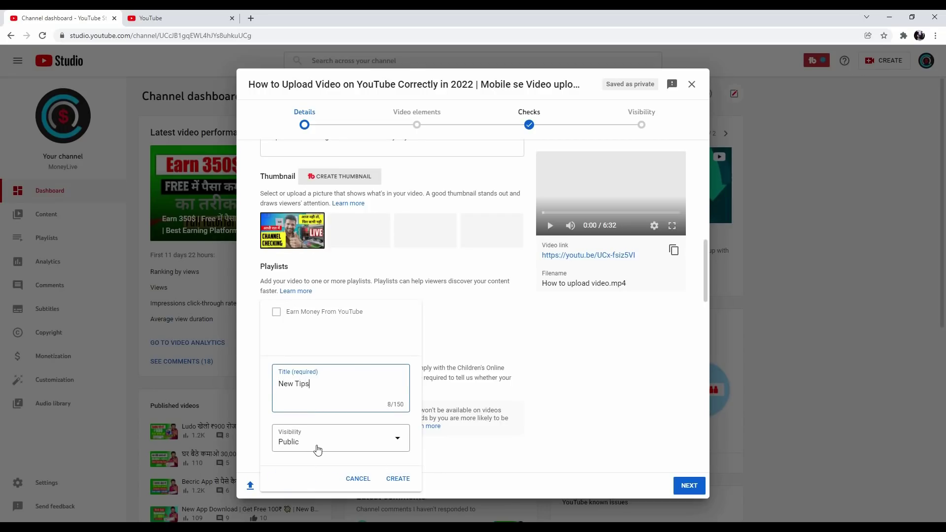
pyautogui.click(394, 479)
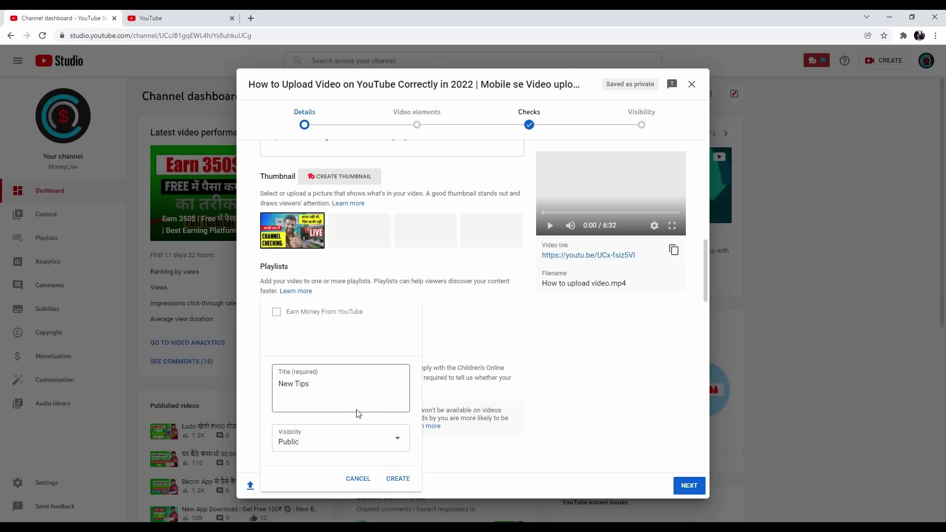
pyautogui.click(277, 312)
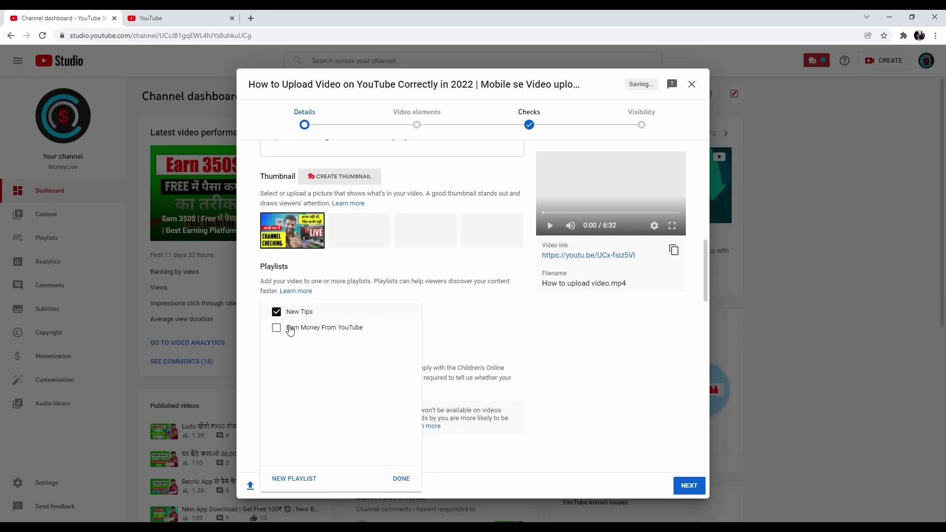
pyautogui.click(405, 479)
# - Set the video's audience to "No, it's not made for kids"
pyautogui.scroll(-1, 368, 385)
pyautogui.scroll(-2, 368, 385)
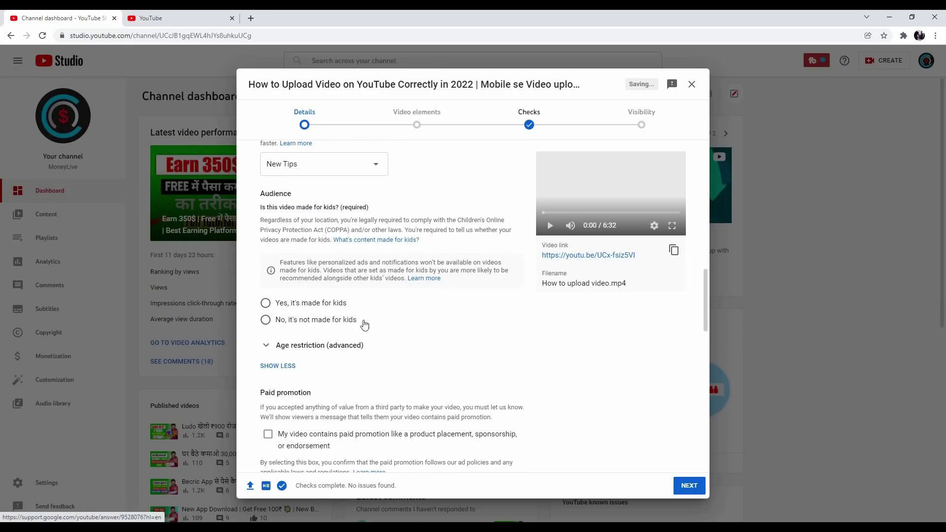
pyautogui.moveTo(286, 194); pyautogui.dragTo(262, 193)
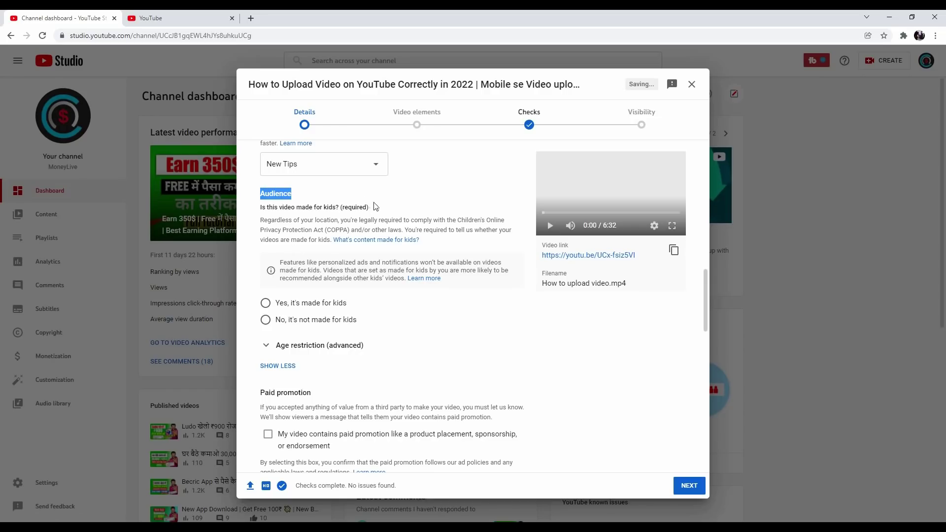
pyautogui.moveTo(391, 209); pyautogui.dragTo(260, 207)
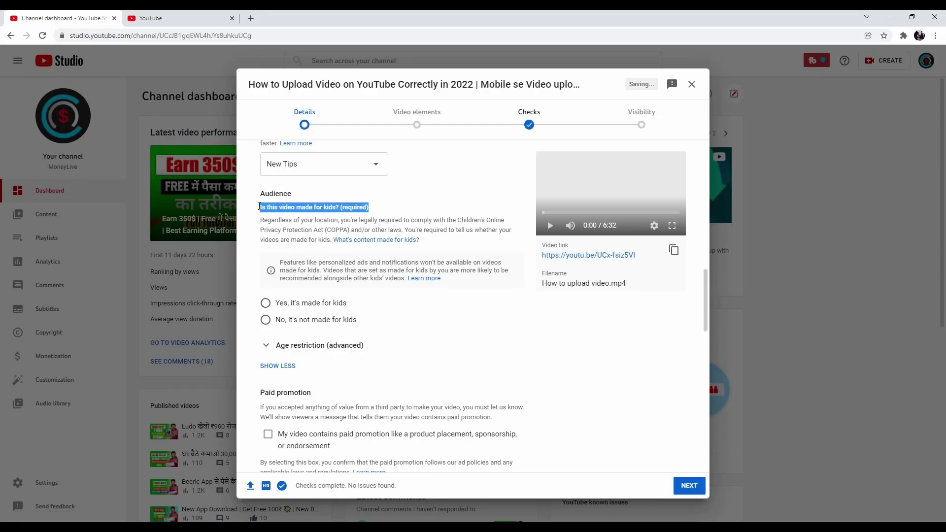
pyautogui.click(265, 320)
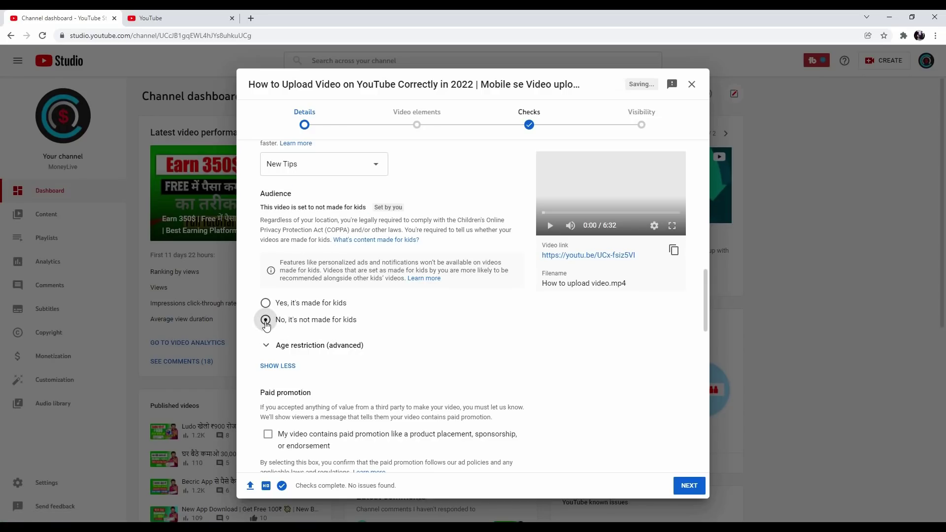
# - Declare that the video contains paid promotion like a product placement, sponsorship, or endorsement
pyautogui.scroll(-4, 323, 321)
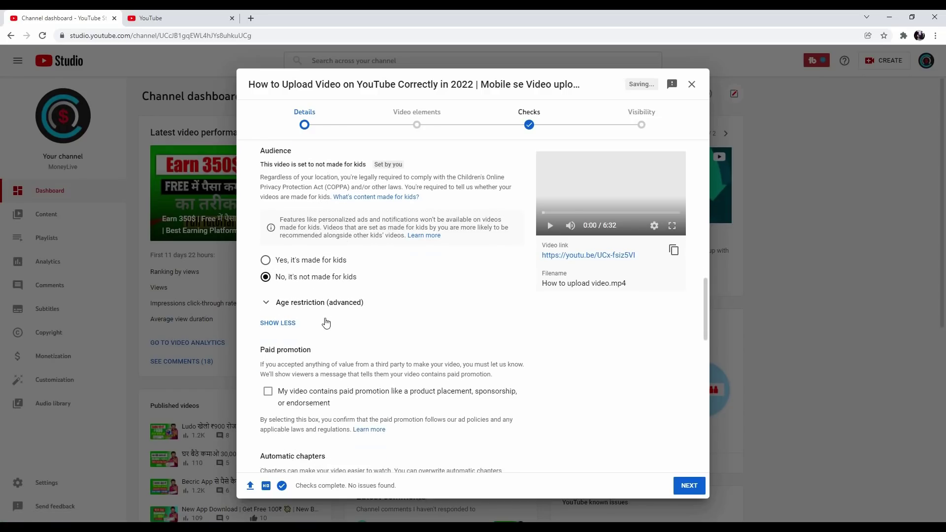
pyautogui.moveTo(315, 196); pyautogui.dragTo(263, 199)
pyautogui.scroll(1, 362, 266)
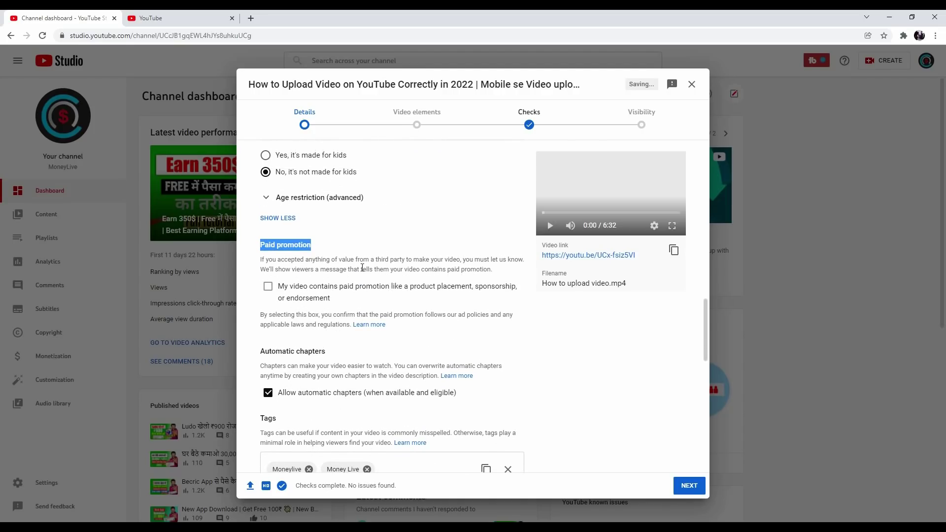
pyautogui.click(269, 288)
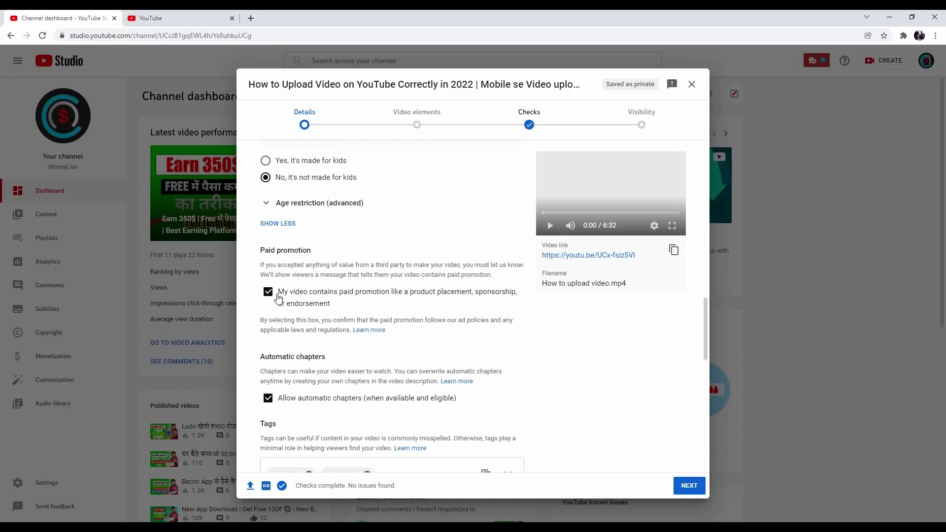
# - Add video-upload tags after the existing ones, from "how to upload videos on youtube" and "youtube video upload karne ka sahi tarika" through "how to upload youtube videos"
pyautogui.scroll(-4, 290, 286)
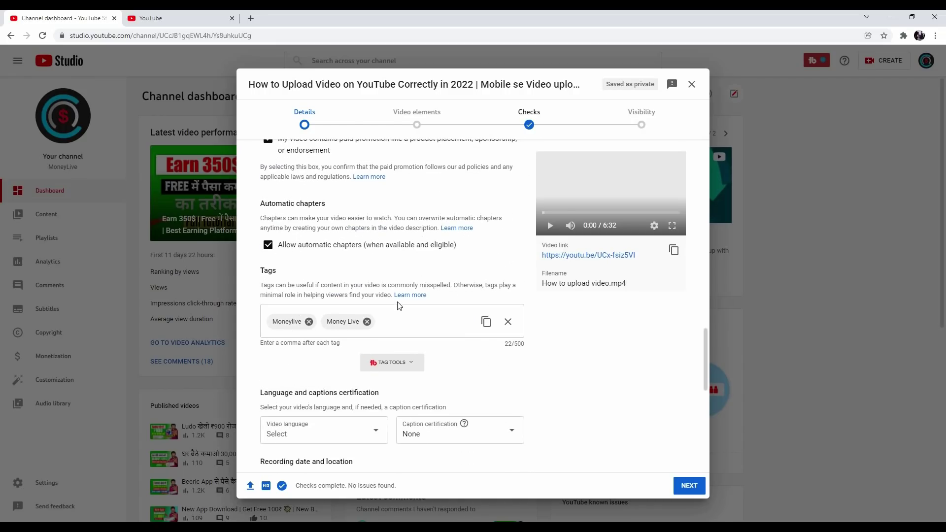
pyautogui.click(405, 323)
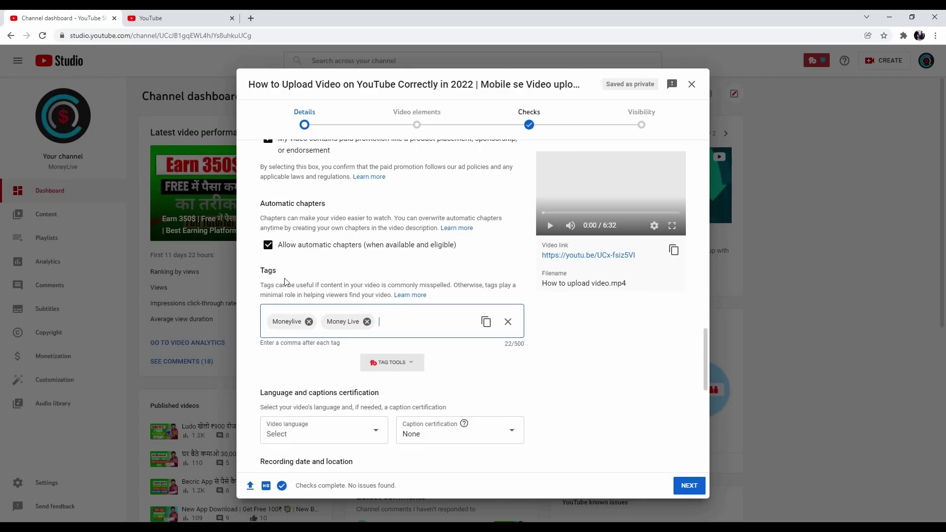
pyautogui.write('how to upload videos on youtube, how to upload video on youtube, youtube video upload karne ka sahi tarika, youtube video upload, how to upload video on youtube 2022, how to upload videos on youtube 2022, upload youtube video, youtube video upload kaise kare, youtube video upload karne ka sahi tarika 2022, how to upload short video on youtube 2022, upload videos to youtube, how to upload videos on youtube from phone, how to upload youtube videos')
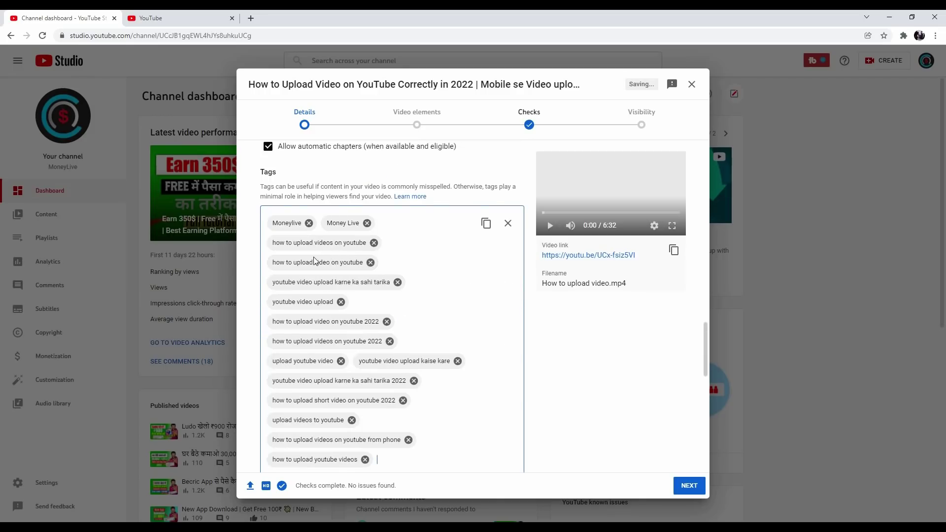
pyautogui.scroll(-4, 371, 281)
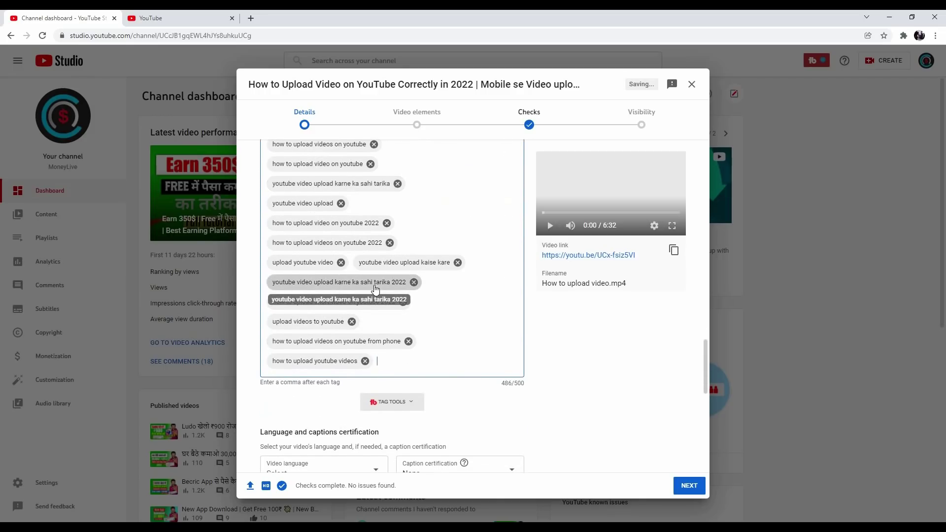
pyautogui.scroll(2, 362, 271)
# - Review the language, license and category settings at the end of the details and continue to the Monetization stage
pyautogui.scroll(-5, 388, 309)
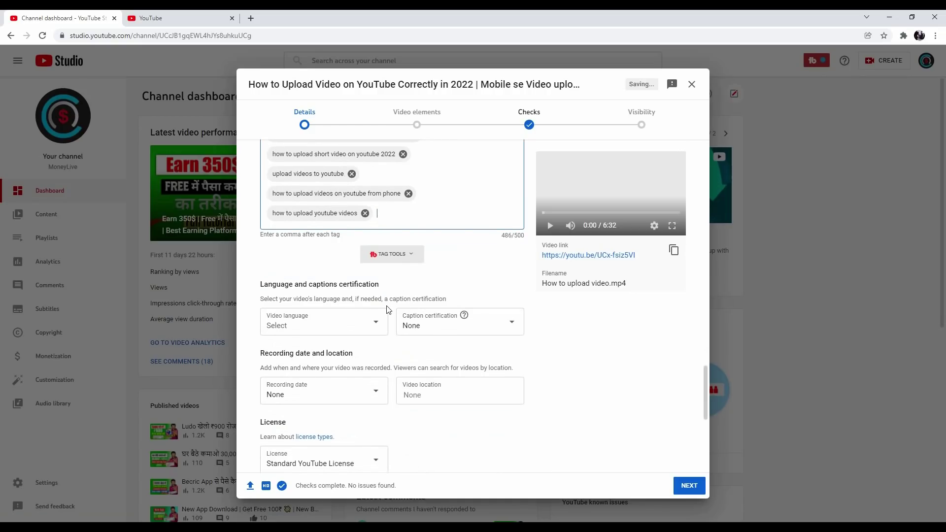
pyautogui.scroll(-1, 327, 281)
pyautogui.scroll(-5, 351, 313)
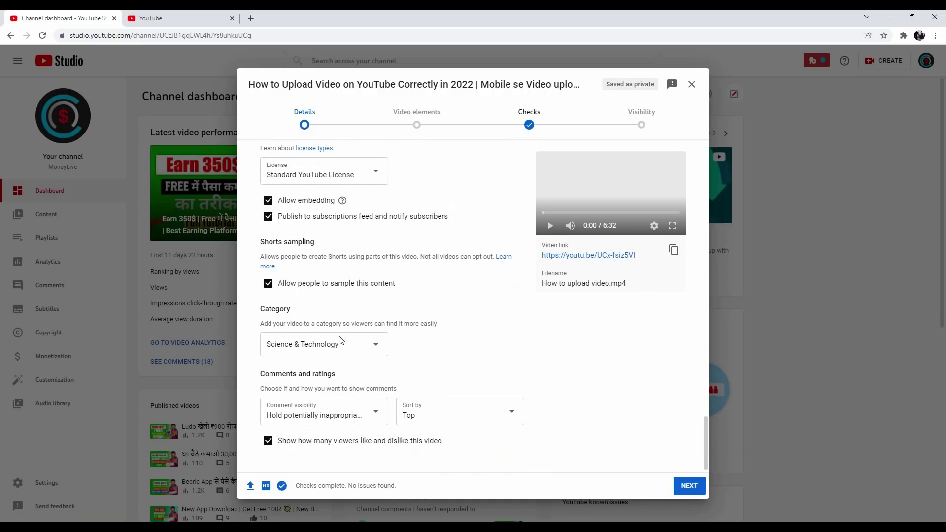
pyautogui.moveTo(293, 309); pyautogui.dragTo(261, 310)
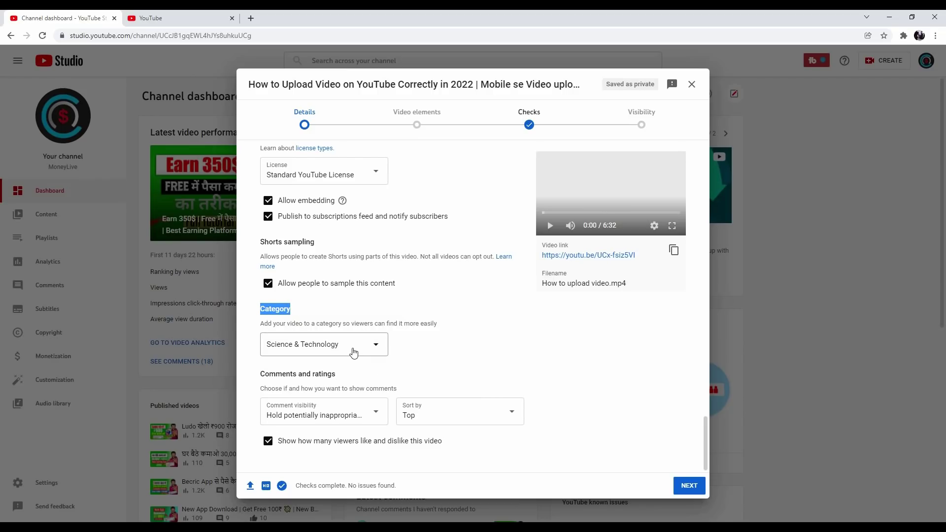
pyautogui.scroll(5, 403, 442)
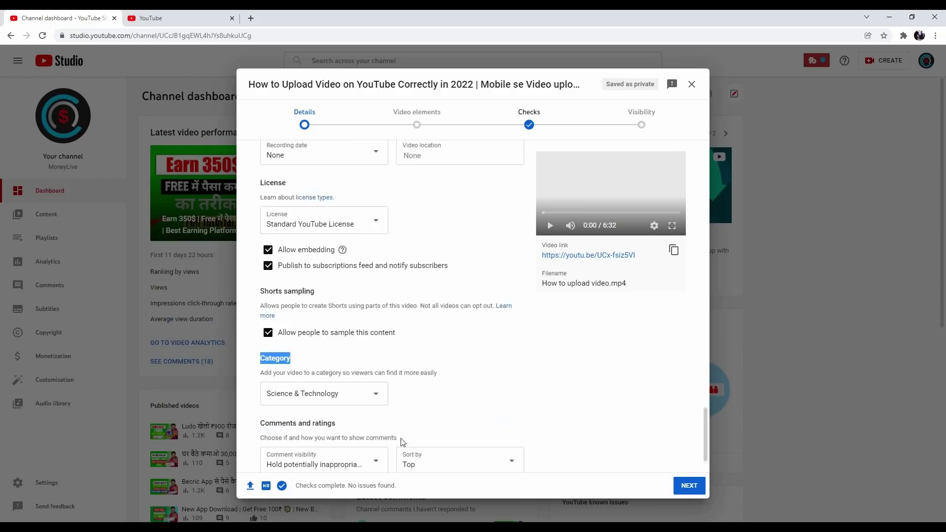
pyautogui.click(689, 485)
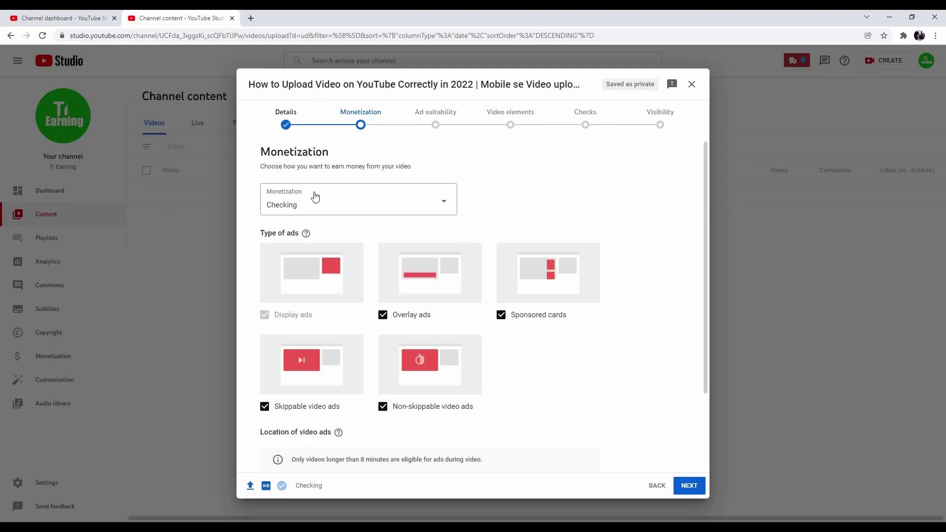
# - Examine the video's monetization on/off setting and the available types of ads
pyautogui.click(298, 207)
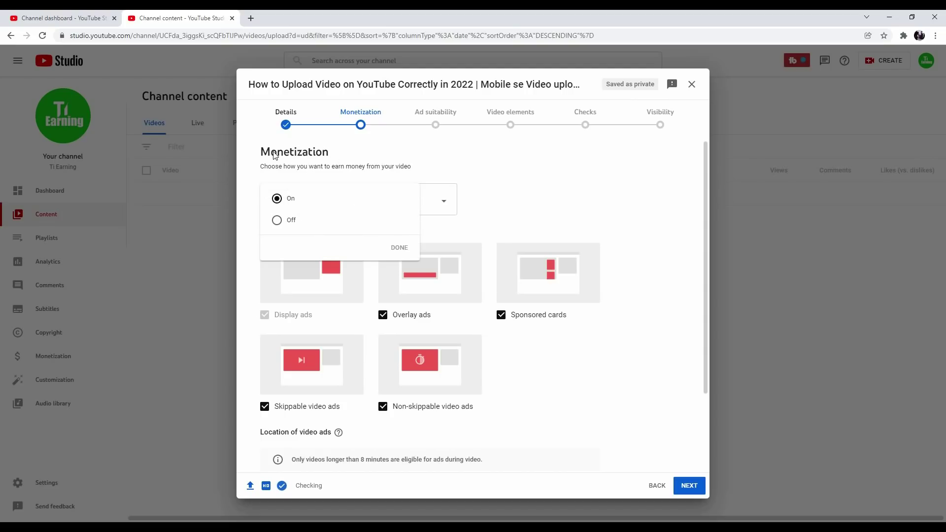
pyautogui.click(398, 247)
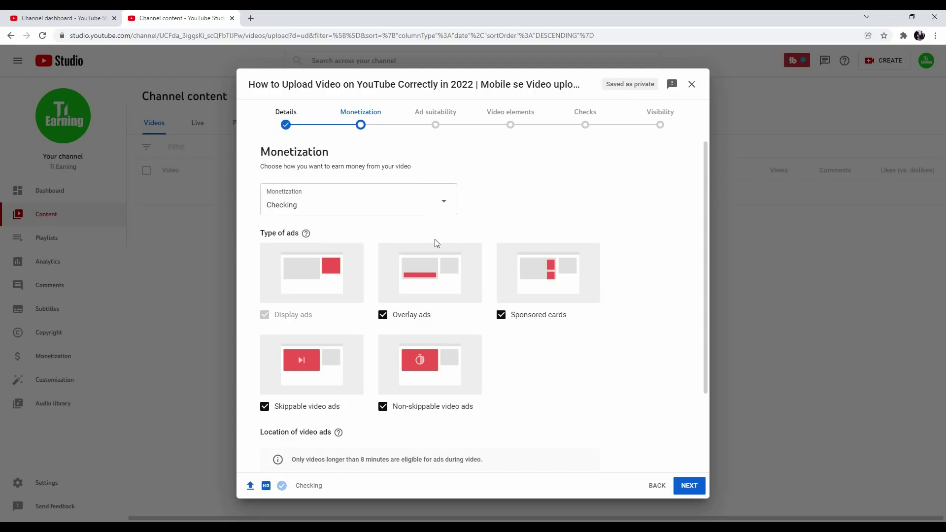
pyautogui.moveTo(295, 234); pyautogui.dragTo(260, 235)
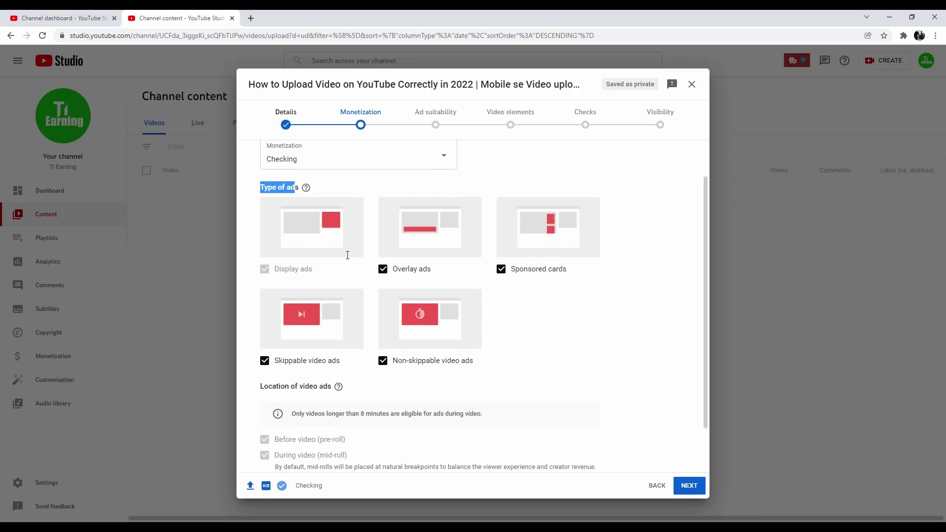
pyautogui.scroll(-1, 359, 392)
pyautogui.scroll(-1, 444, 296)
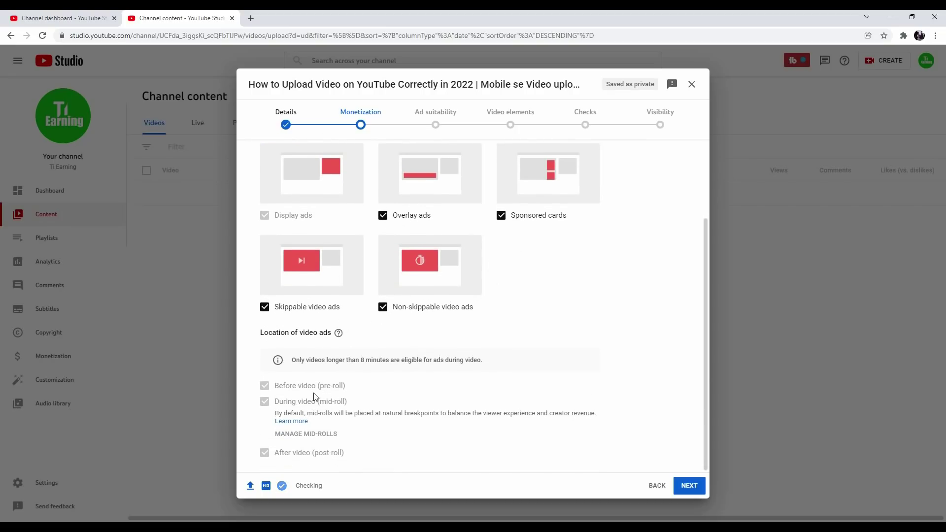
# - Review the pre-roll, mid-roll and post-roll ad locations and continue to the Ad suitability stage
pyautogui.moveTo(316, 386); pyautogui.dragTo(274, 401)
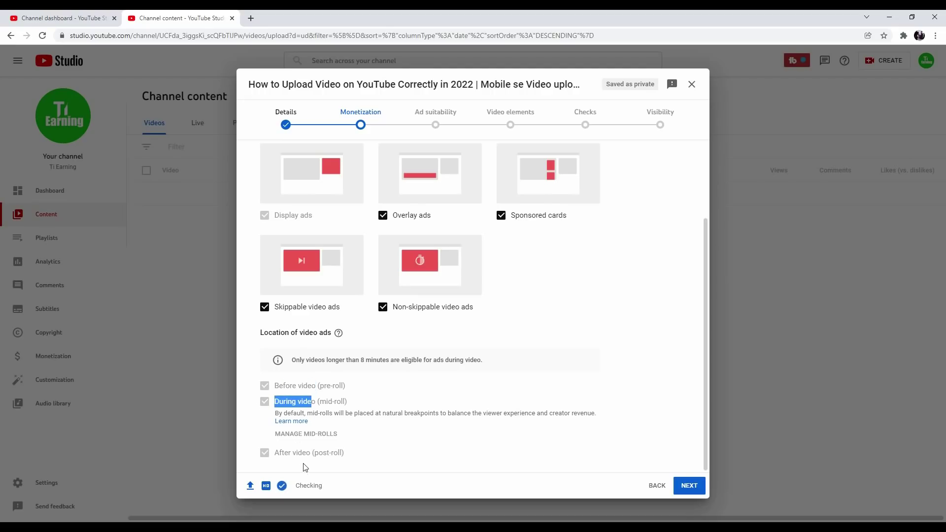
pyautogui.moveTo(306, 452); pyautogui.dragTo(274, 452)
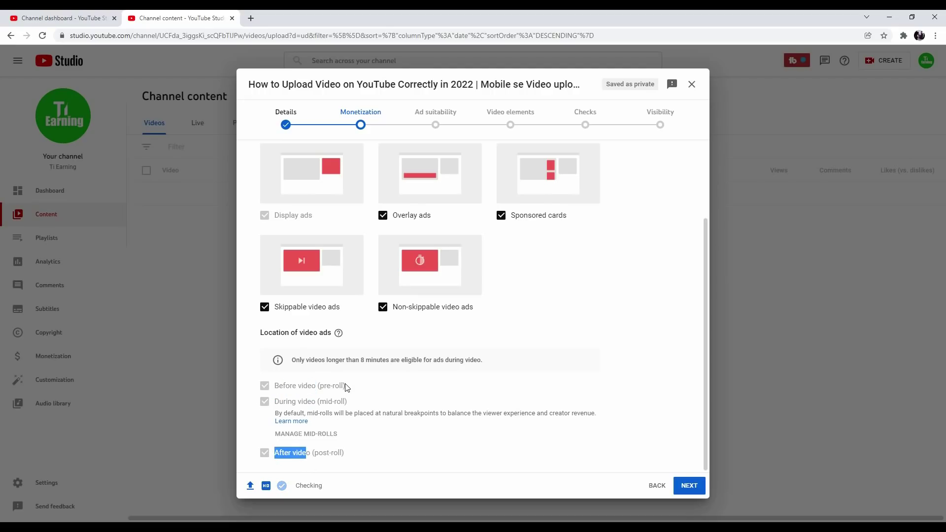
pyautogui.moveTo(346, 387); pyautogui.dragTo(326, 410)
pyautogui.moveTo(344, 452); pyautogui.dragTo(317, 455)
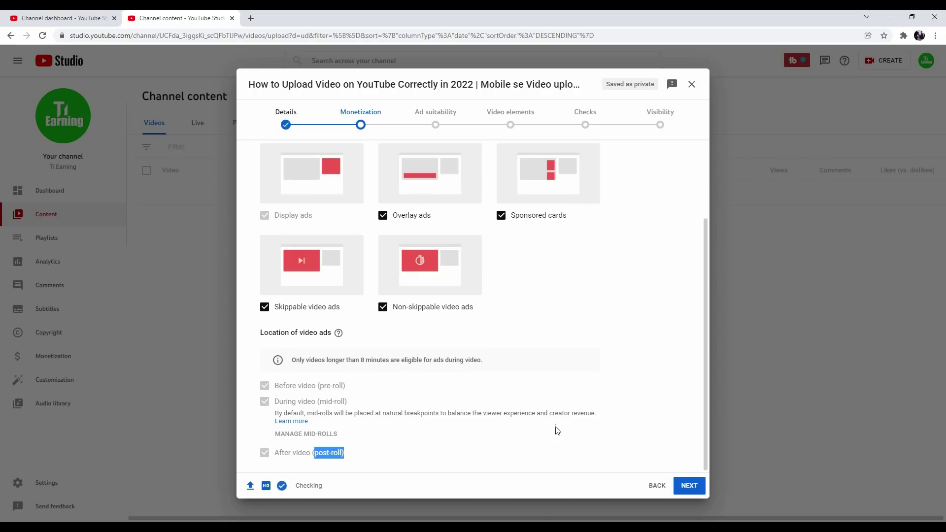
pyautogui.click(697, 484)
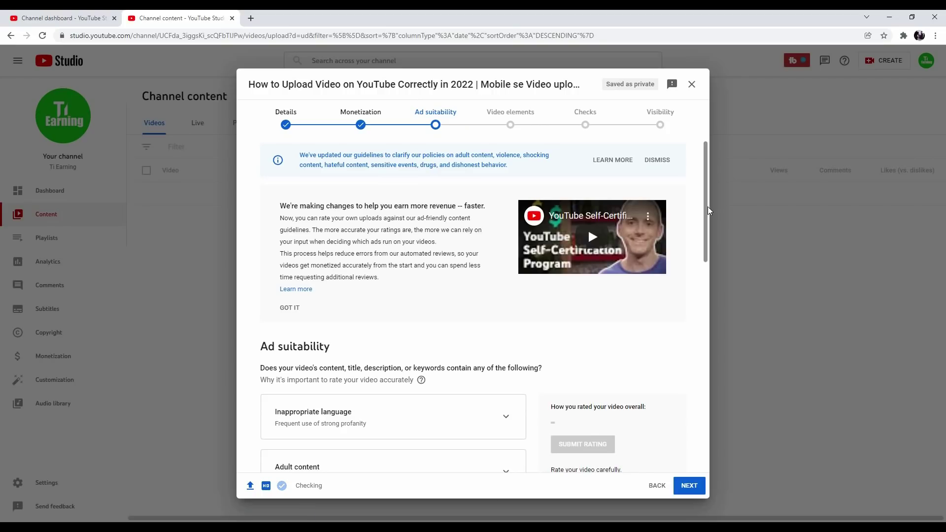
# - Mark the video's ad suitability as "None of the above", submit the rating and continue to the Video elements stage
pyautogui.moveTo(705, 205); pyautogui.dragTo(435, 289)
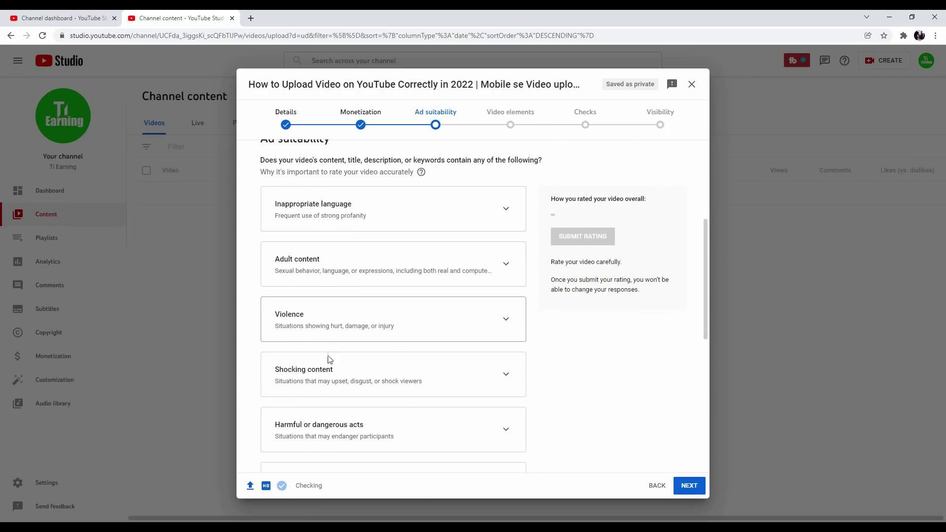
pyautogui.scroll(-7, 339, 399)
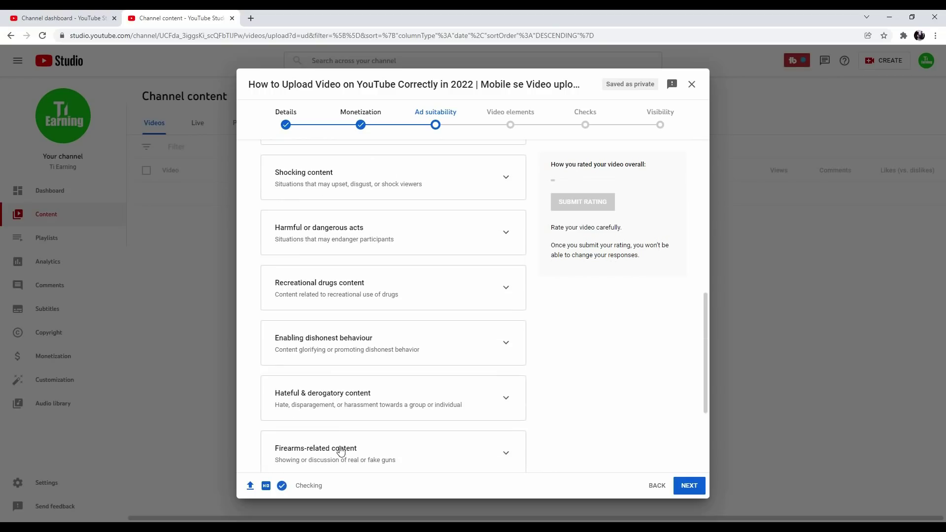
pyautogui.scroll(-1, 361, 348)
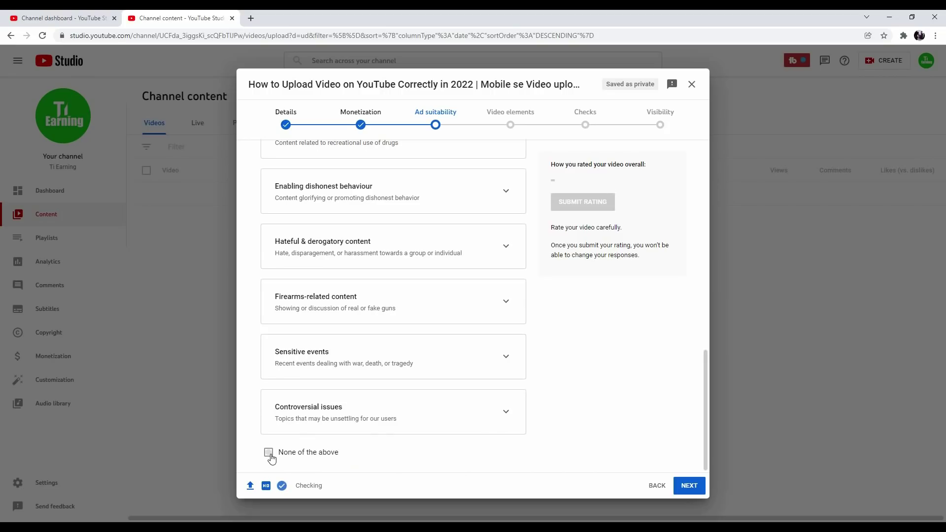
pyautogui.click(269, 453)
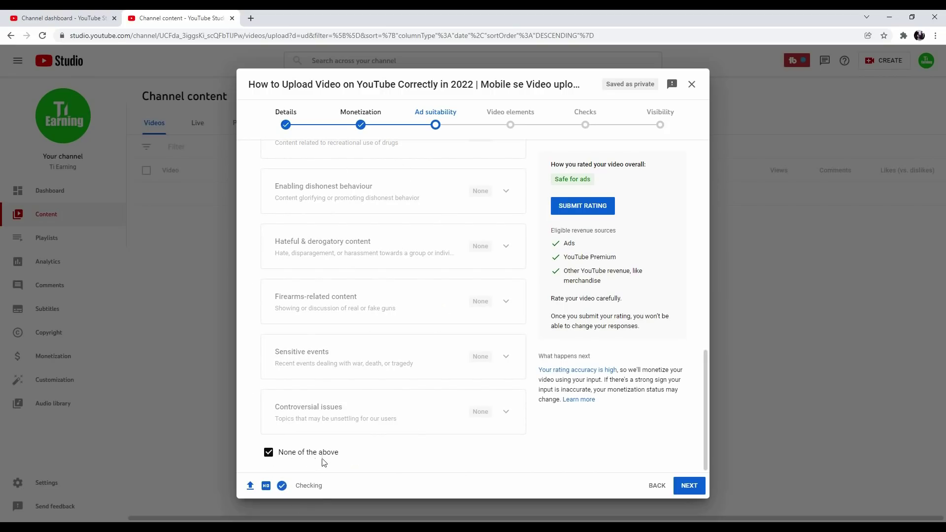
pyautogui.click(583, 208)
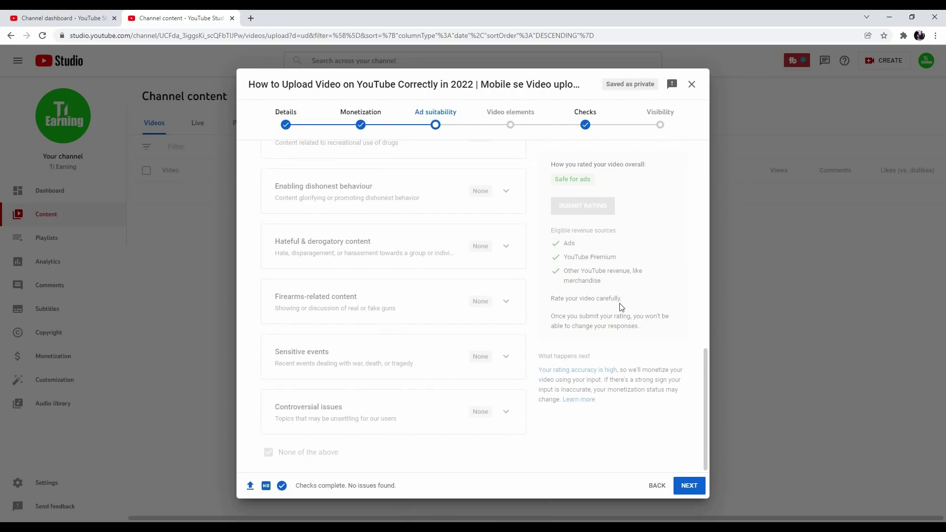
pyautogui.click(686, 485)
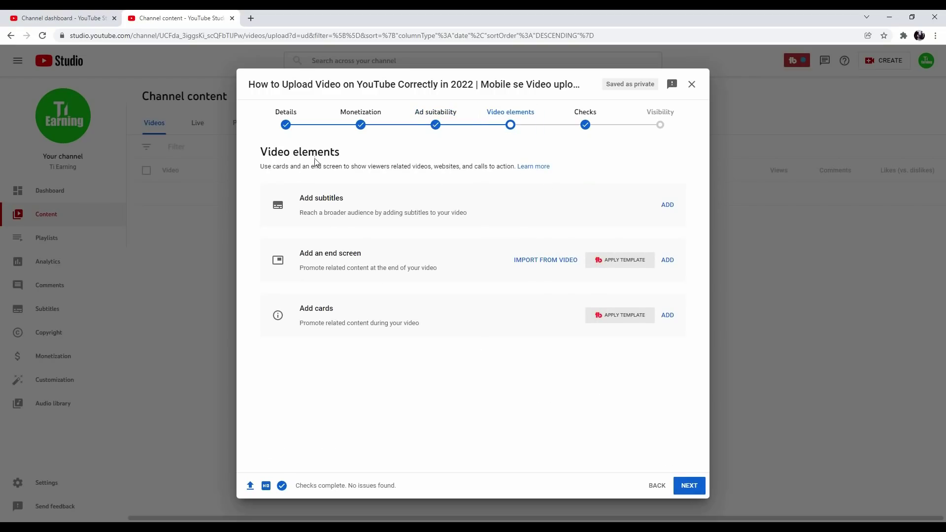
# - Review the ways of adding captions in the Hindi subtitles editor and close it without adding any
pyautogui.click(668, 205)
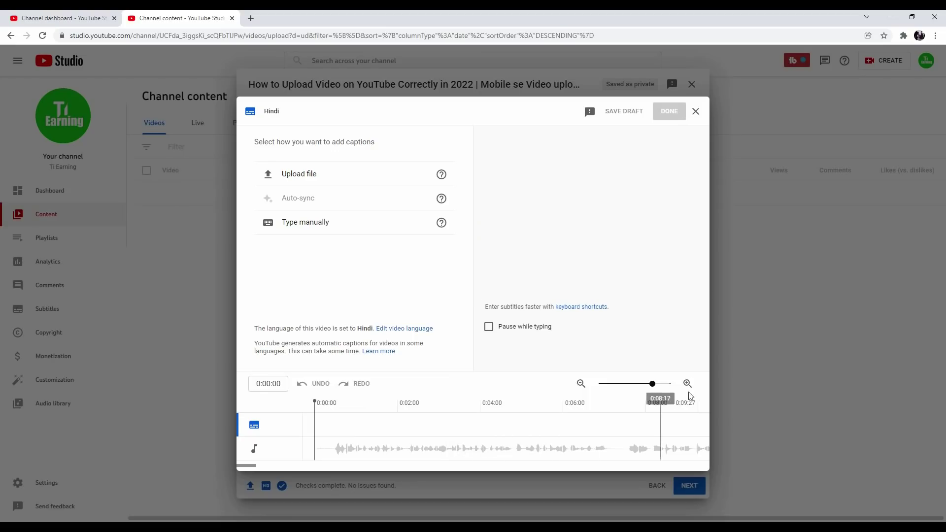
pyautogui.click(695, 111)
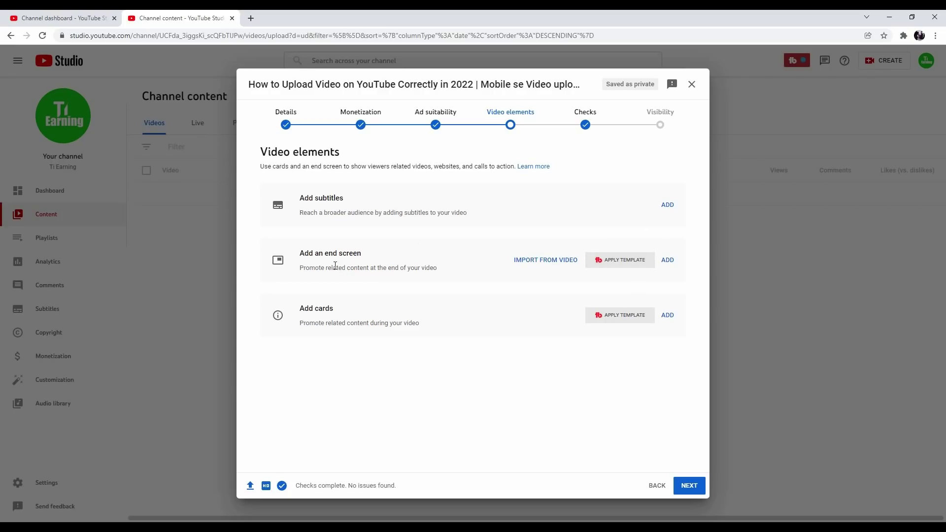
pyautogui.click(545, 261)
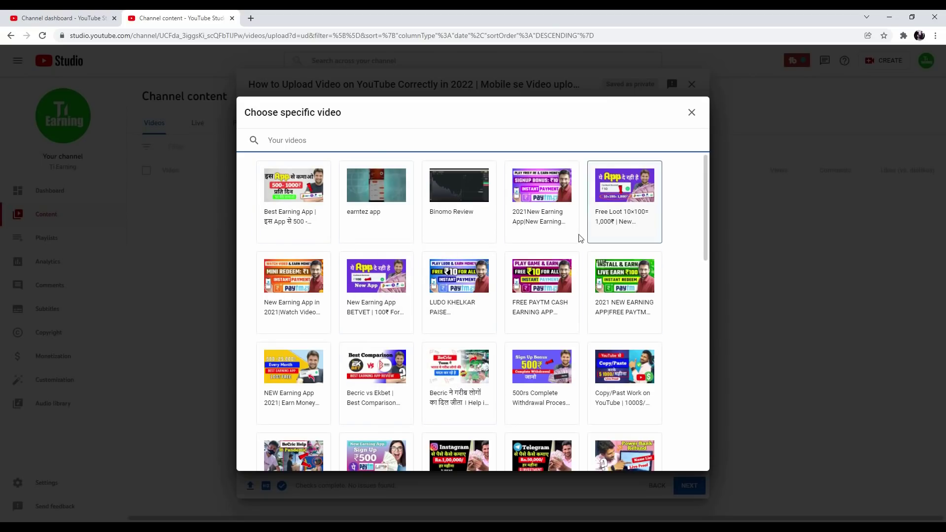
pyautogui.press('Escape')
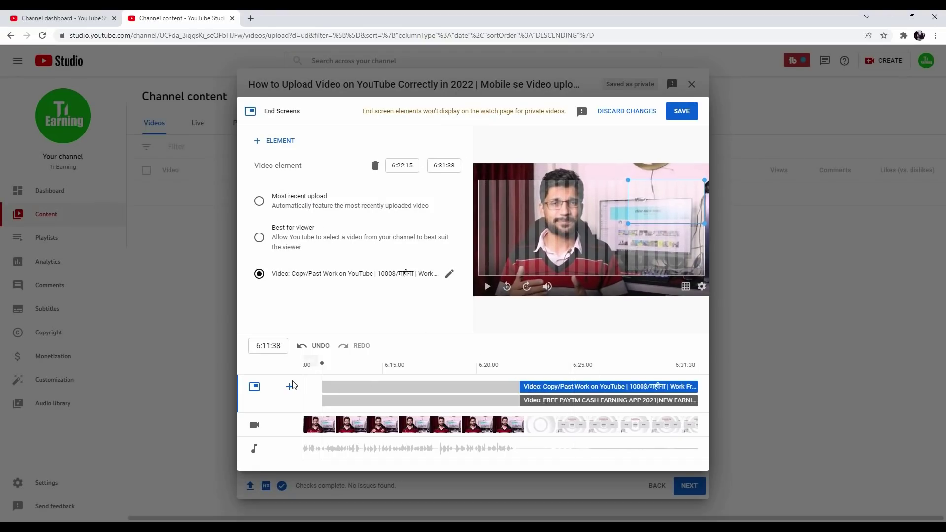
pyautogui.moveTo(322, 363); pyautogui.dragTo(599, 380)
pyautogui.moveTo(665, 202); pyautogui.dragTo(528, 227)
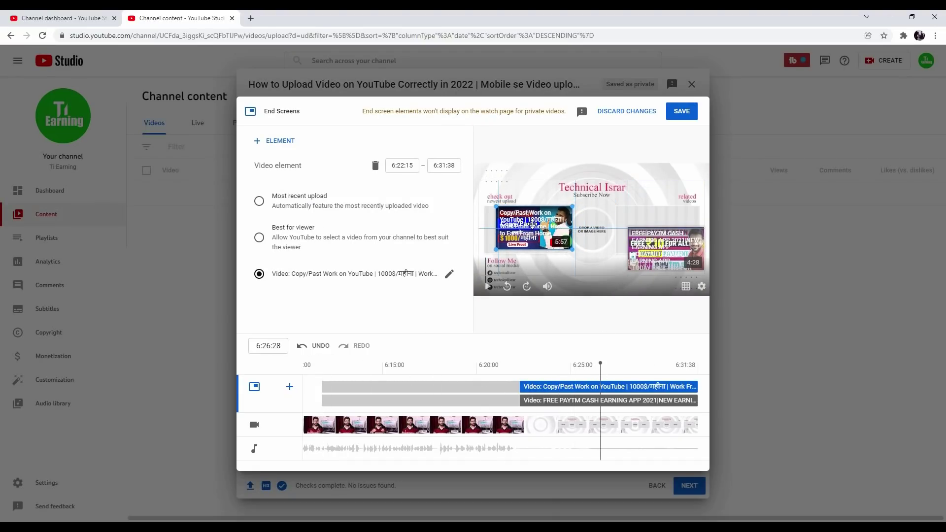
pyautogui.moveTo(646, 245); pyautogui.dragTo(636, 220)
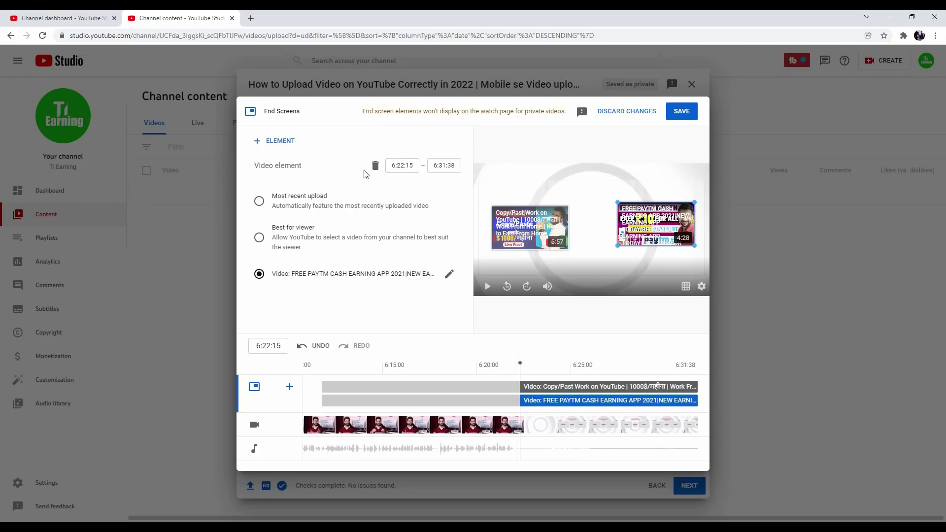
pyautogui.click(374, 166)
pyautogui.click(375, 165)
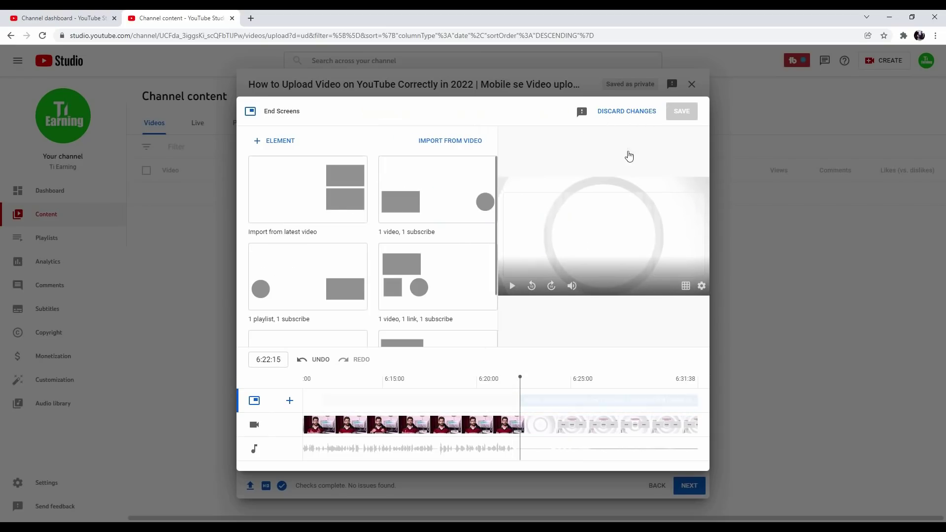
pyautogui.click(626, 111)
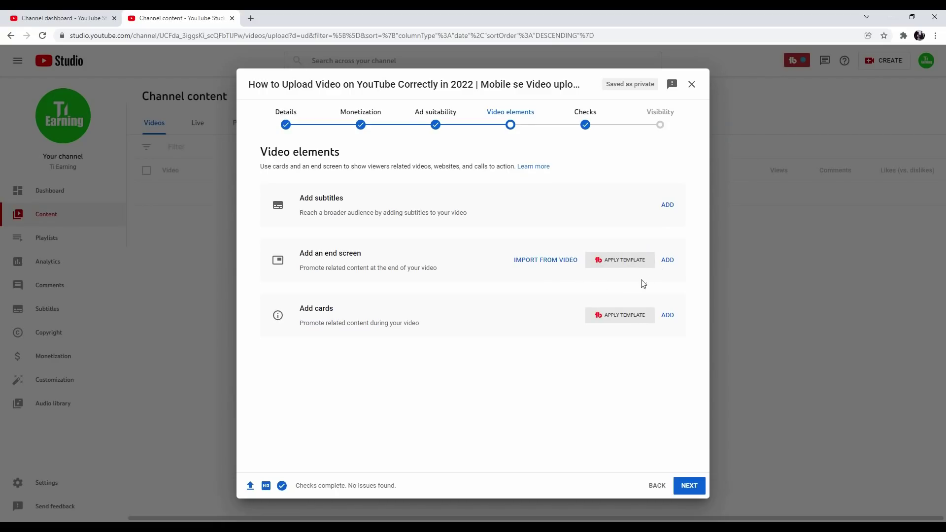
# - Add a video element to the end screen and place it over the outro's left video placeholder
pyautogui.click(668, 261)
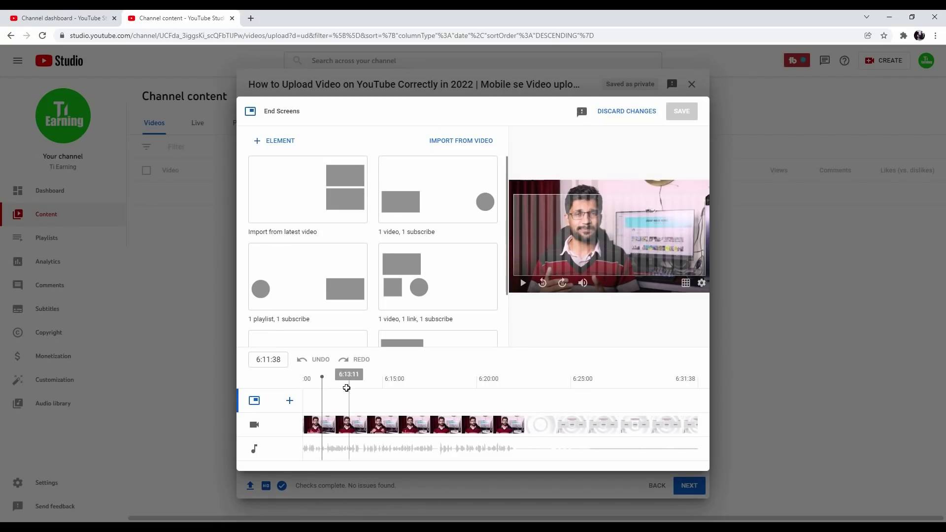
pyautogui.moveTo(323, 388); pyautogui.dragTo(530, 389)
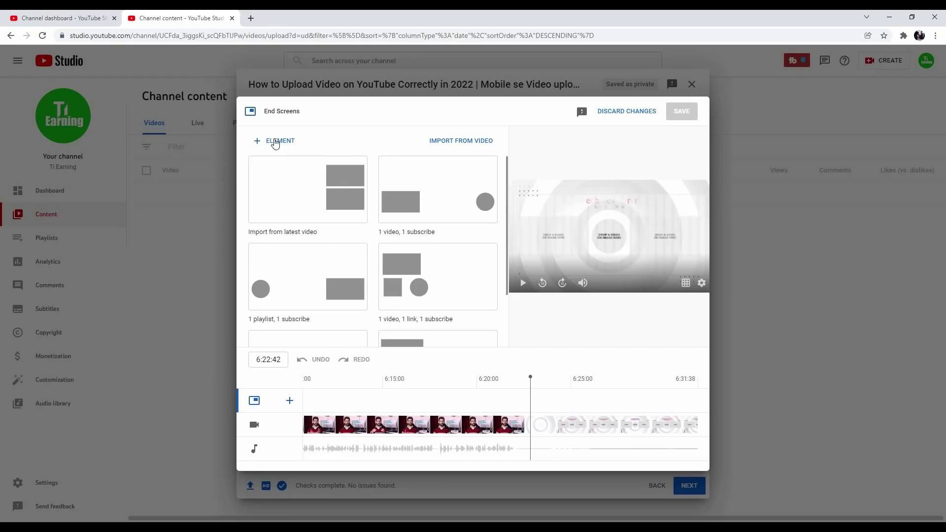
pyautogui.click(275, 143)
pyautogui.click(290, 142)
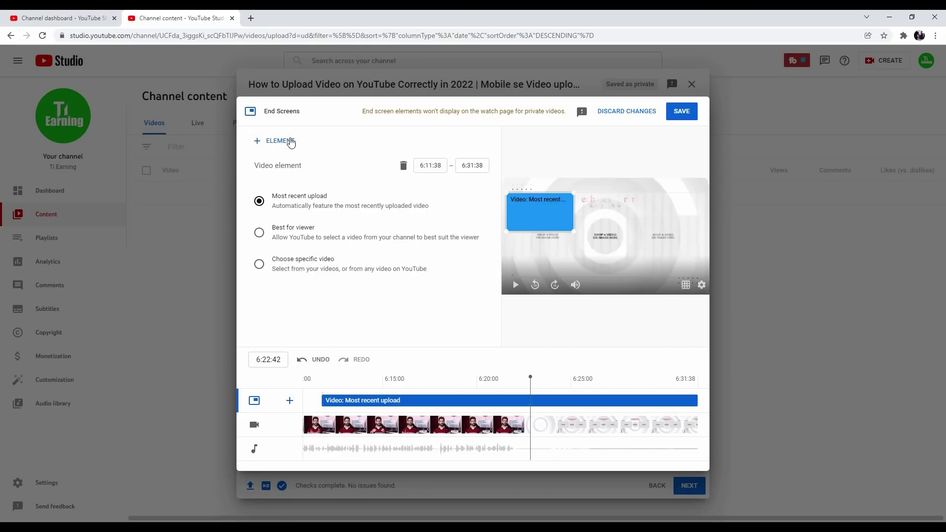
pyautogui.moveTo(524, 219); pyautogui.dragTo(524, 246)
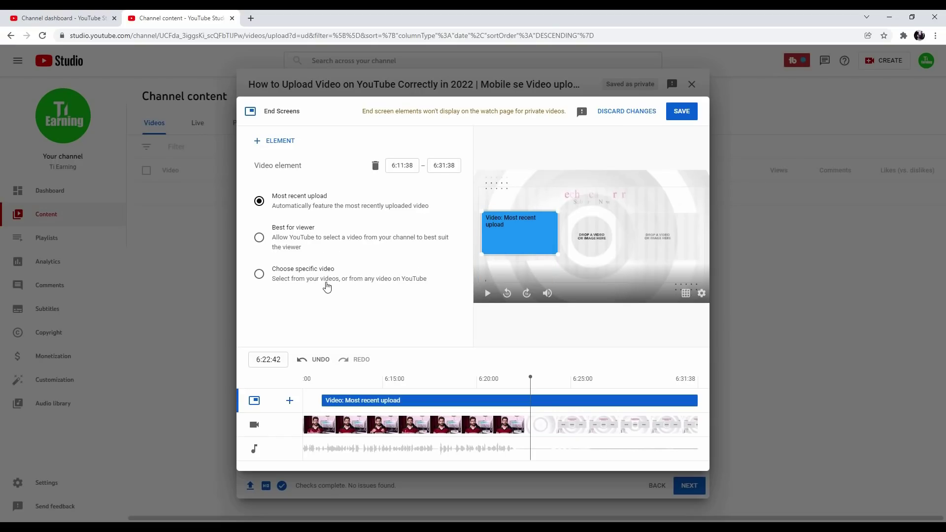
# - Make the end-screen element feature the specific video "Best Earning App" and start at 6:22:45
pyautogui.click(259, 274)
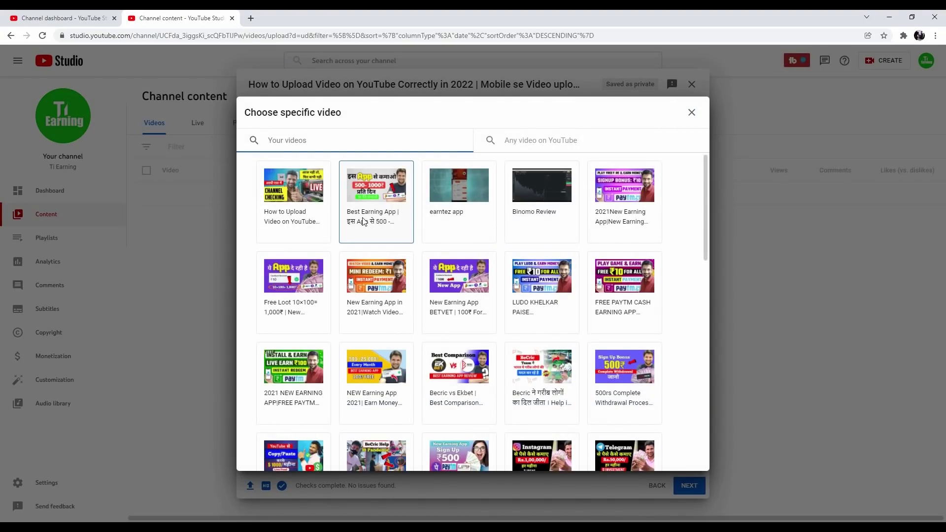
pyautogui.click(378, 197)
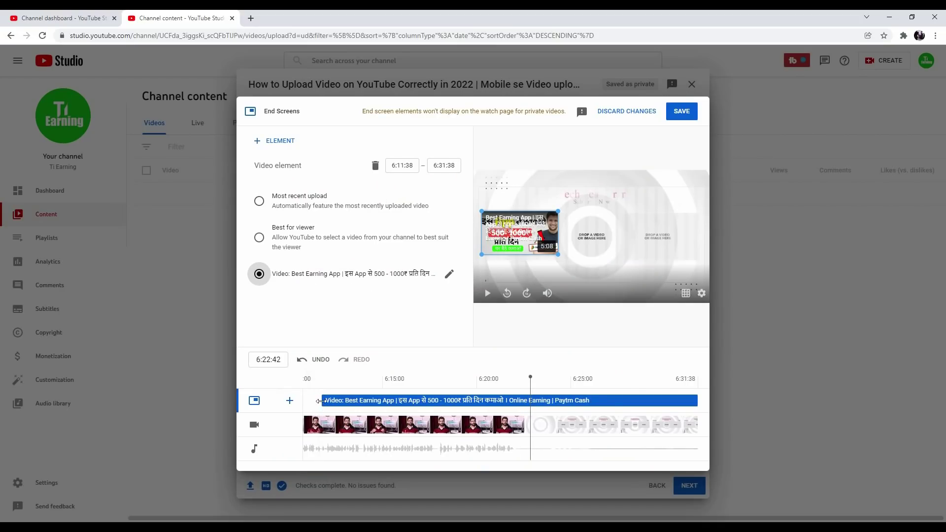
pyautogui.moveTo(320, 401); pyautogui.dragTo(531, 400)
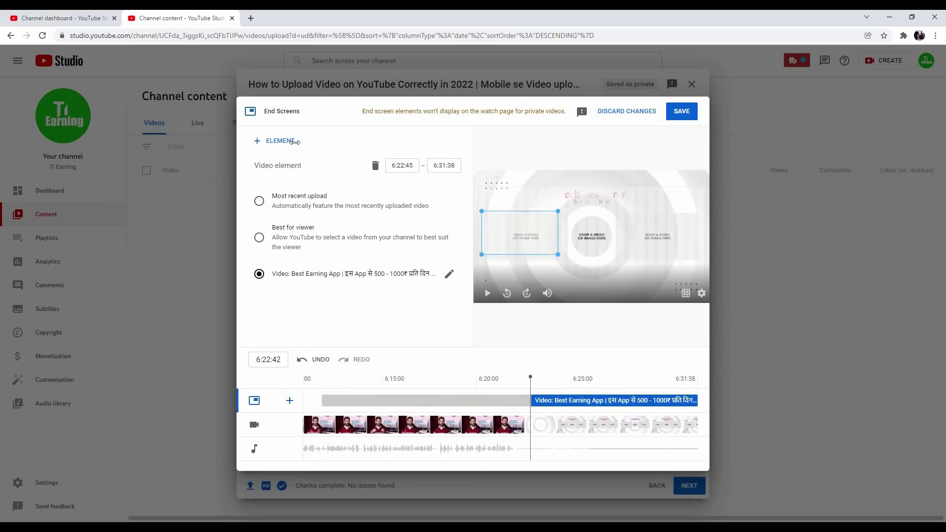
# - Add a second end-screen element featuring "New Earning App BETVET" over the outro's right placeholder, starting together with the first
pyautogui.click(293, 141)
pyautogui.click(286, 142)
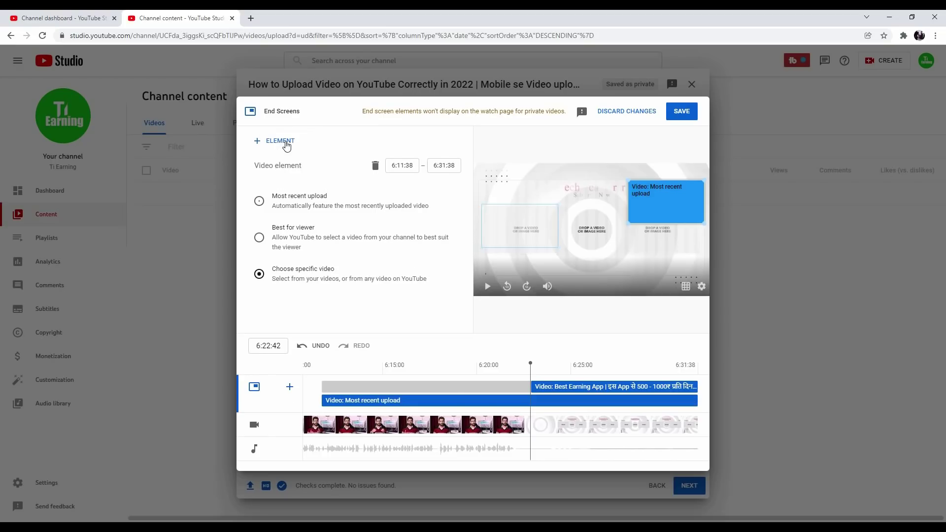
pyautogui.moveTo(678, 215); pyautogui.dragTo(678, 241)
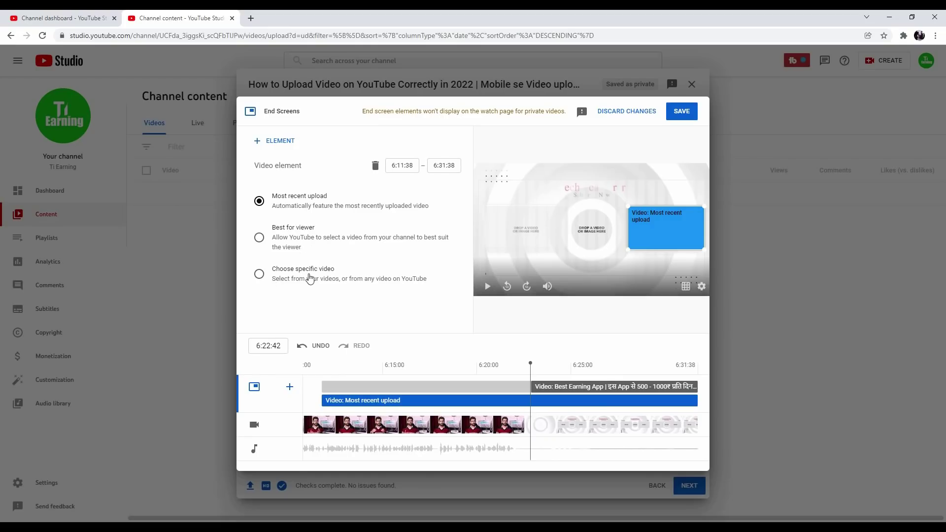
pyautogui.click(260, 275)
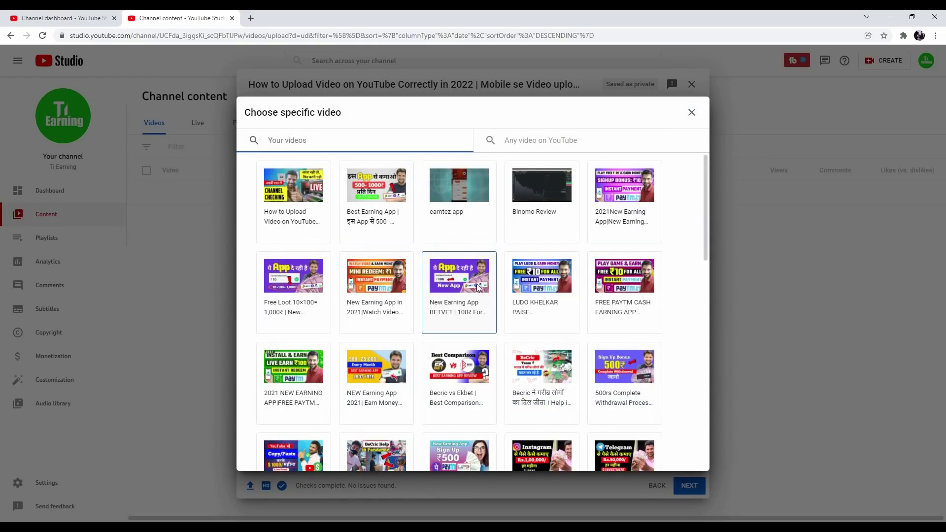
pyautogui.click(477, 288)
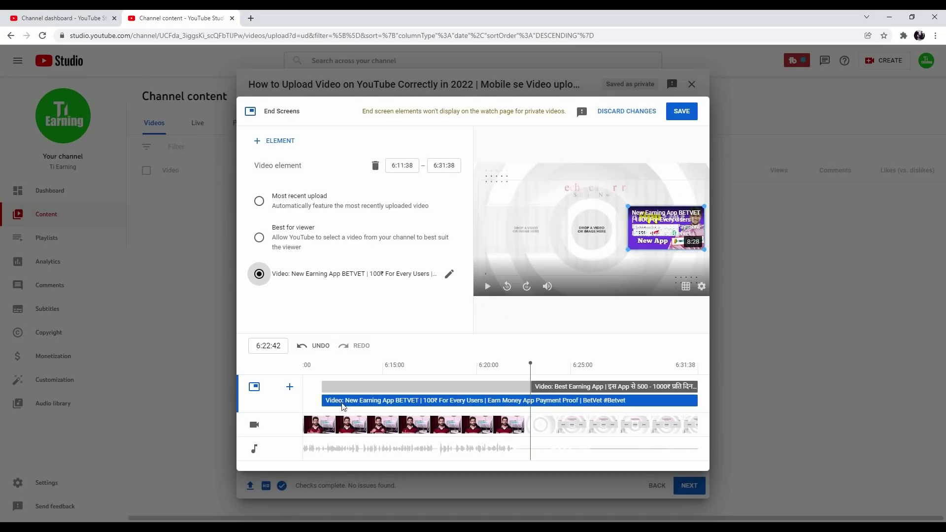
pyautogui.moveTo(322, 400); pyautogui.dragTo(530, 387)
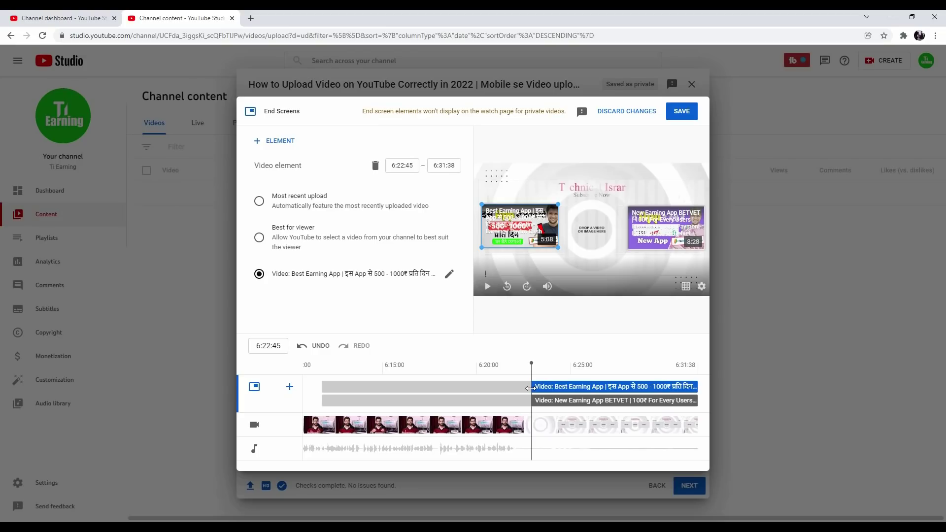
# - Shift the "Best Earning App" element slightly right within the end screen, check the layout at 6:24:10 and save
pyautogui.moveTo(554, 231); pyautogui.dragTo(578, 279)
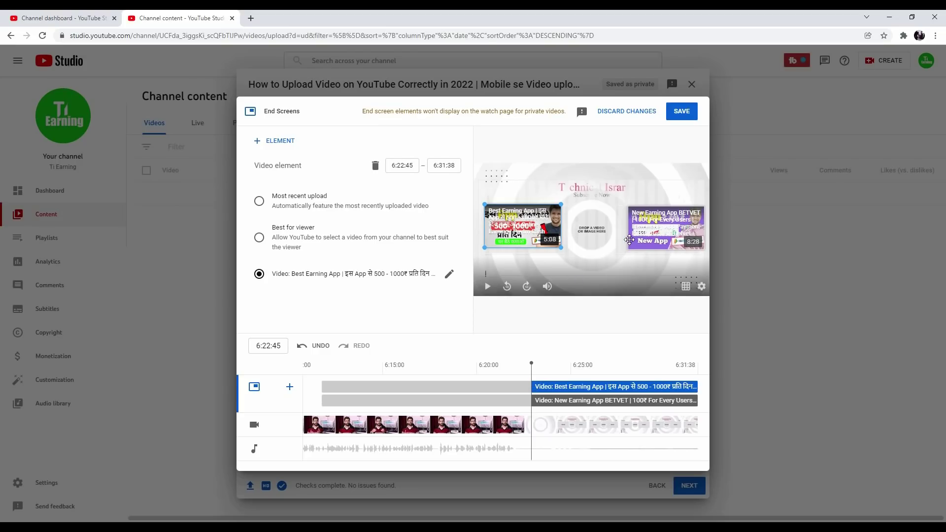
pyautogui.moveTo(531, 377); pyautogui.dragTo(556, 377)
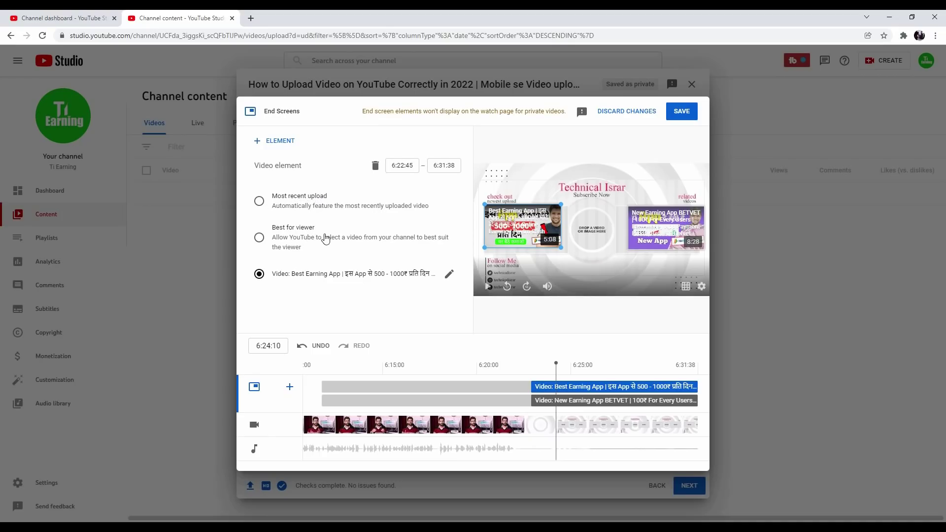
pyautogui.click(681, 111)
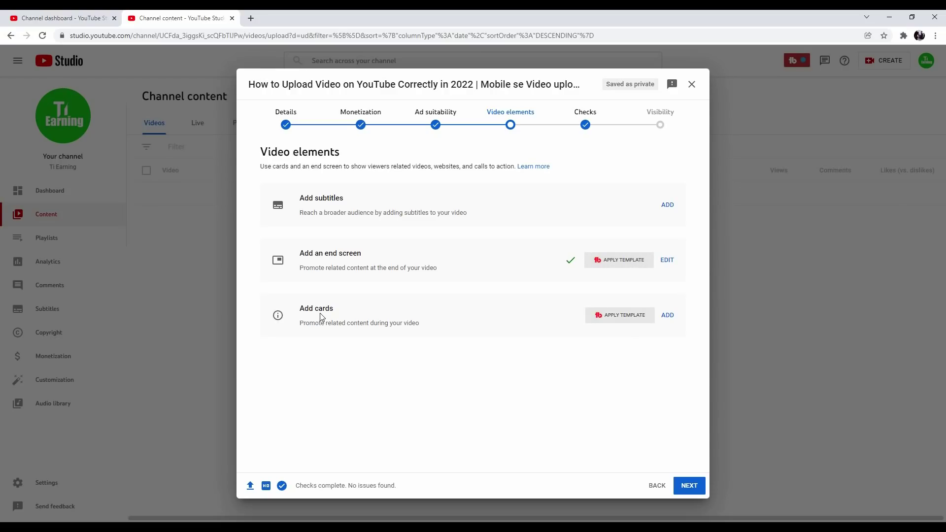
# - Add a video card at about 1:48:45 linking to the channel video "Sign Up 500₹ | Work from home"
pyautogui.click(668, 316)
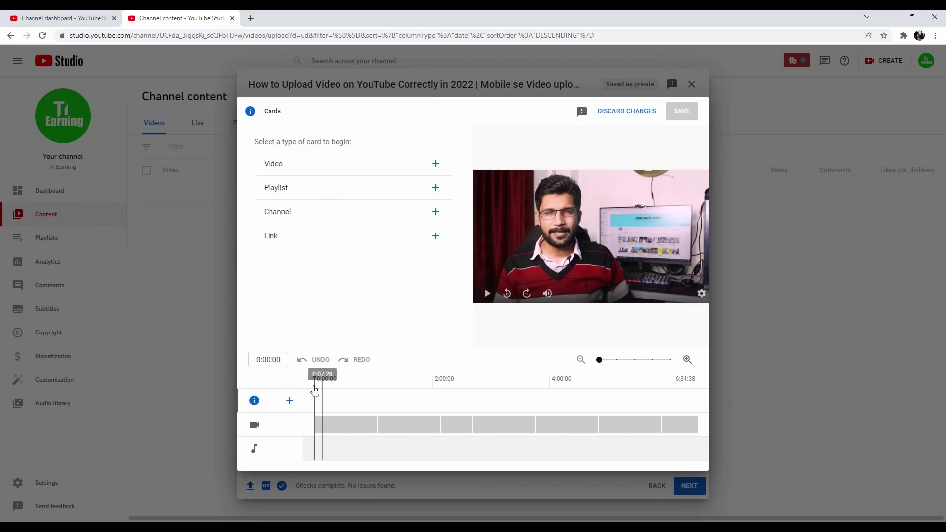
pyautogui.moveTo(333, 393); pyautogui.dragTo(421, 392)
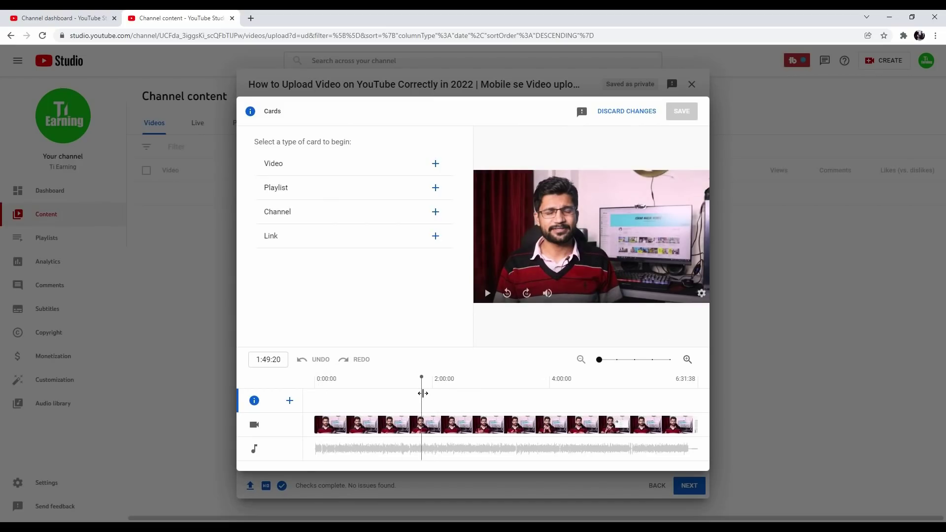
pyautogui.click(293, 169)
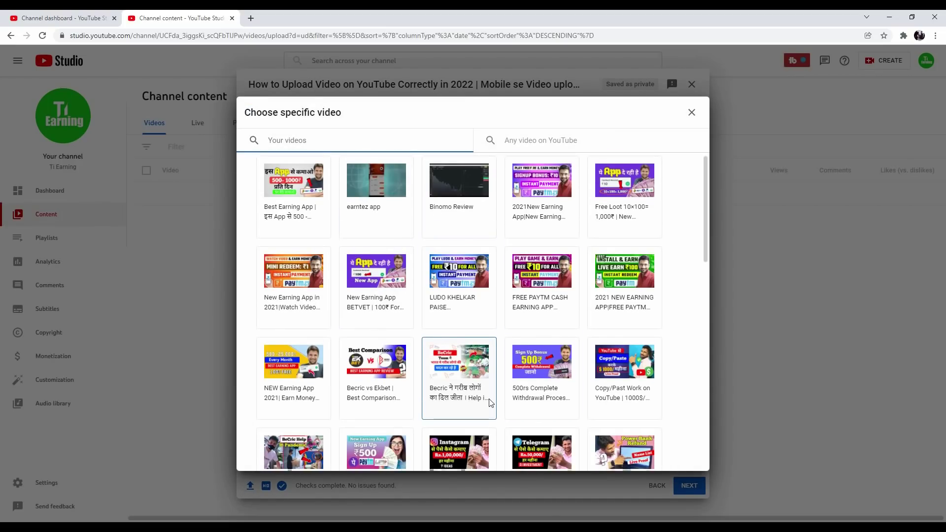
pyautogui.scroll(-4, 460, 389)
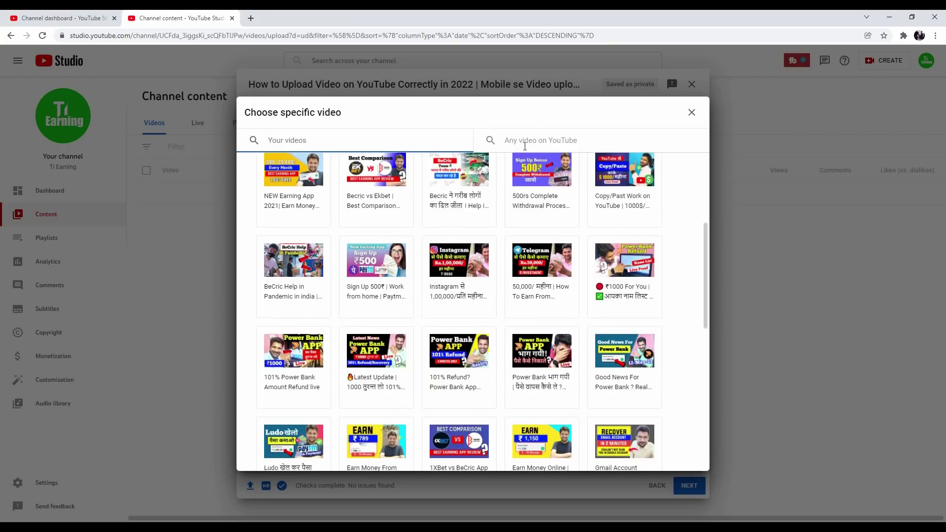
pyautogui.click(388, 271)
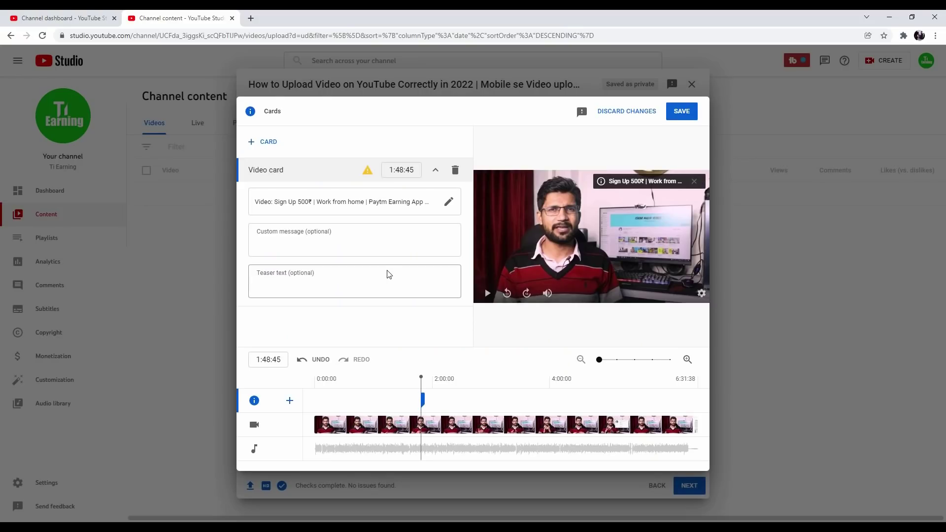
# - Add a second video card at 4:39:41 linking to the channel video "Copy/Past Work on YouTube" and save the cards
pyautogui.click(588, 386)
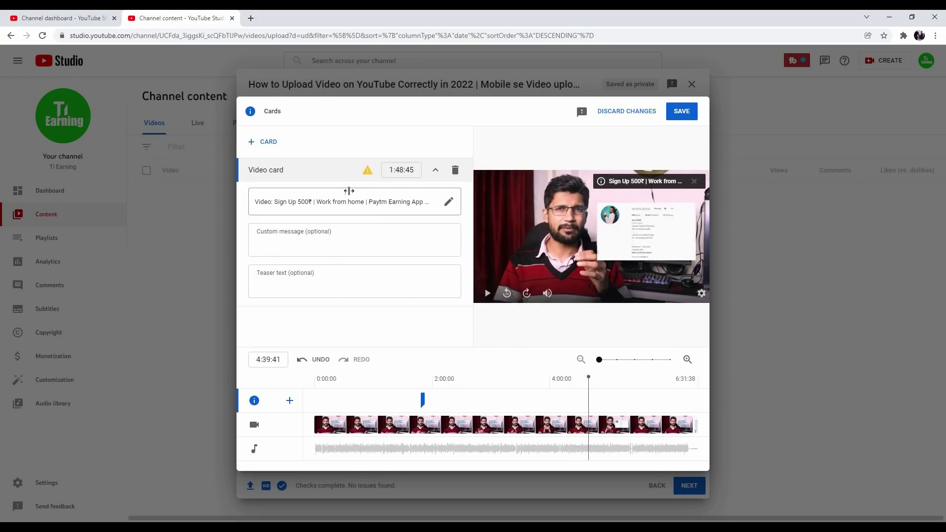
pyautogui.click(275, 143)
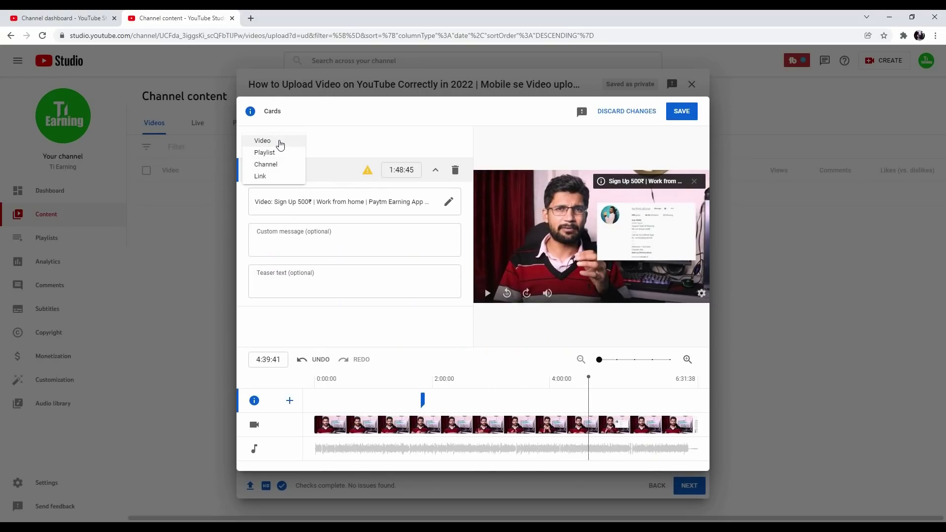
pyautogui.click(280, 143)
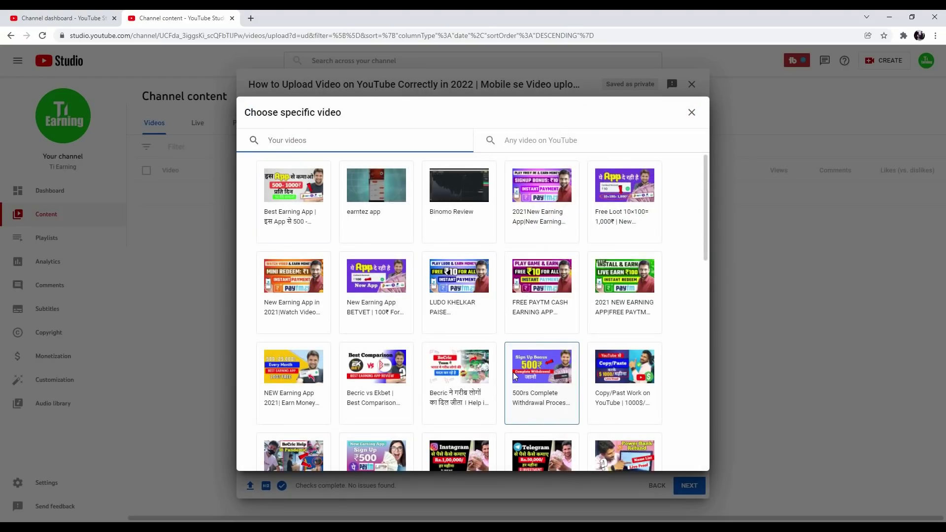
pyautogui.click(623, 377)
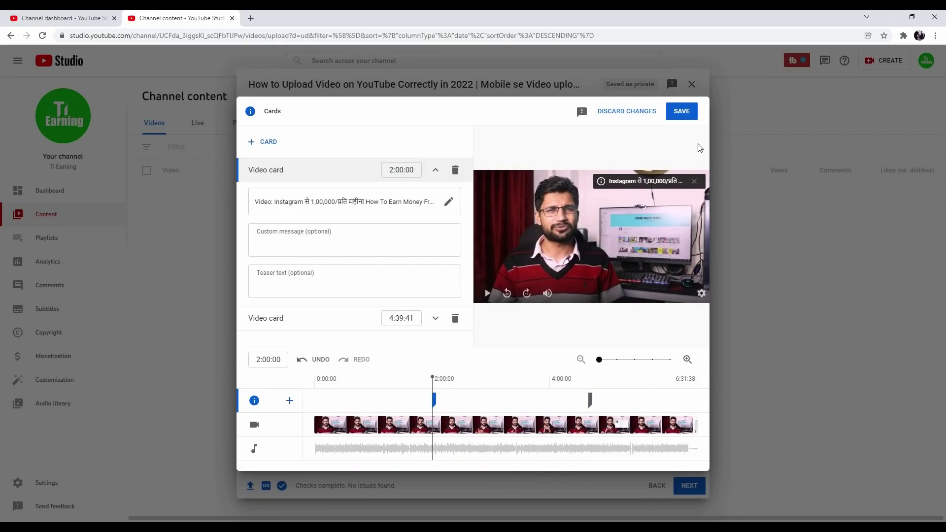
pyautogui.click(684, 112)
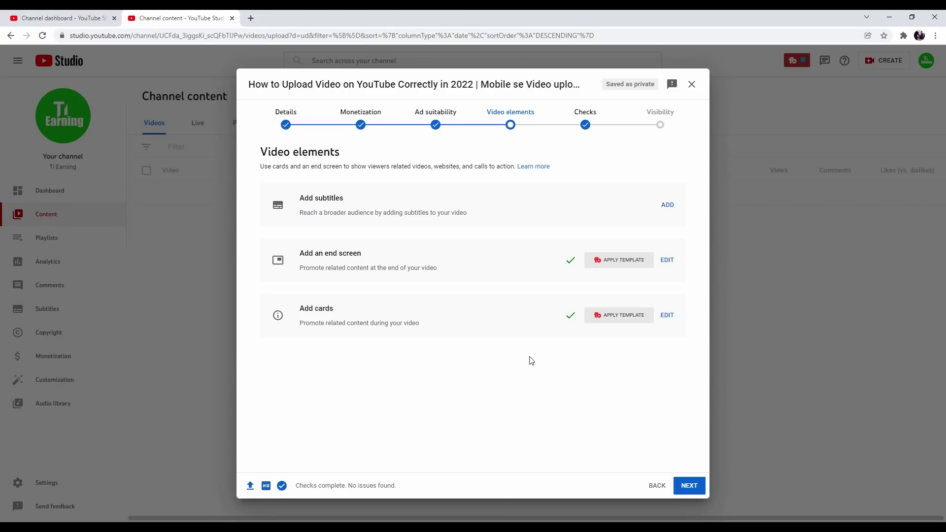
# - Advance to the Checks stage, review the copyright and ad suitability results, and continue to Visibility
pyautogui.click(689, 488)
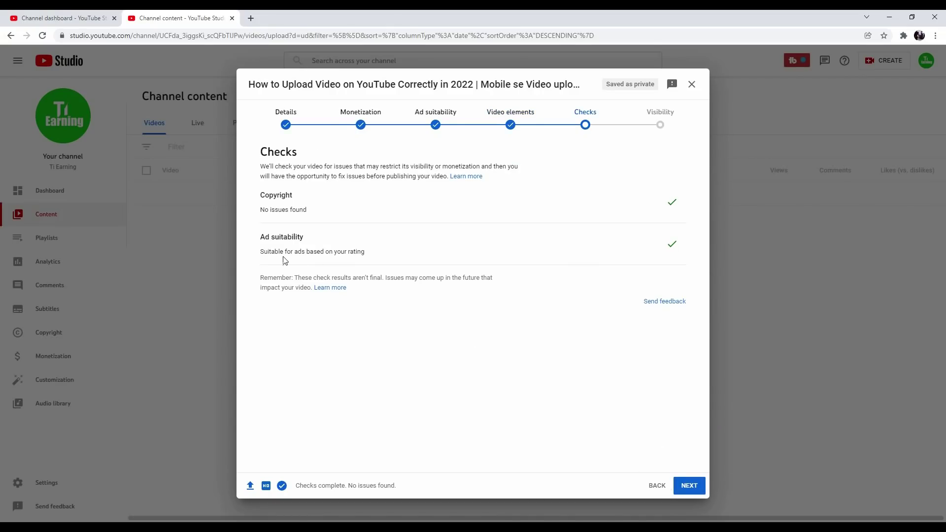
pyautogui.moveTo(307, 211); pyautogui.dragTo(265, 196)
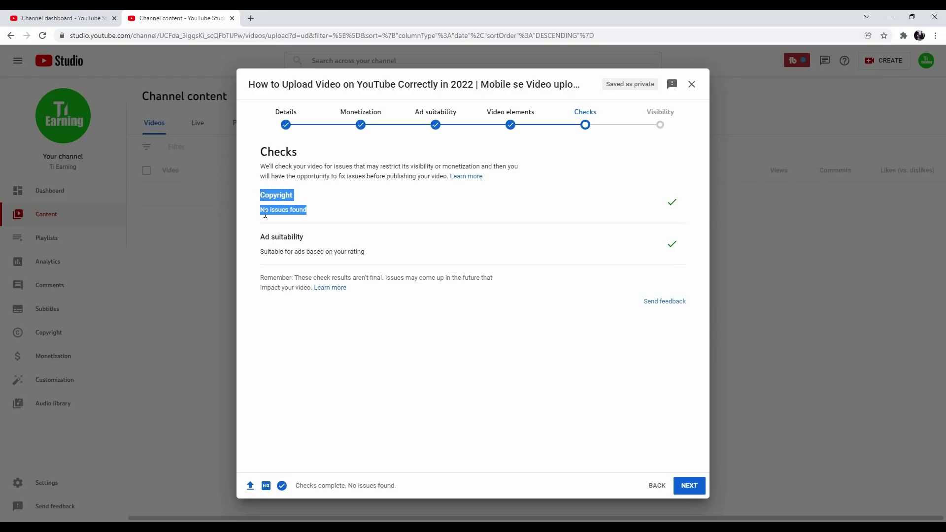
pyautogui.click(320, 261)
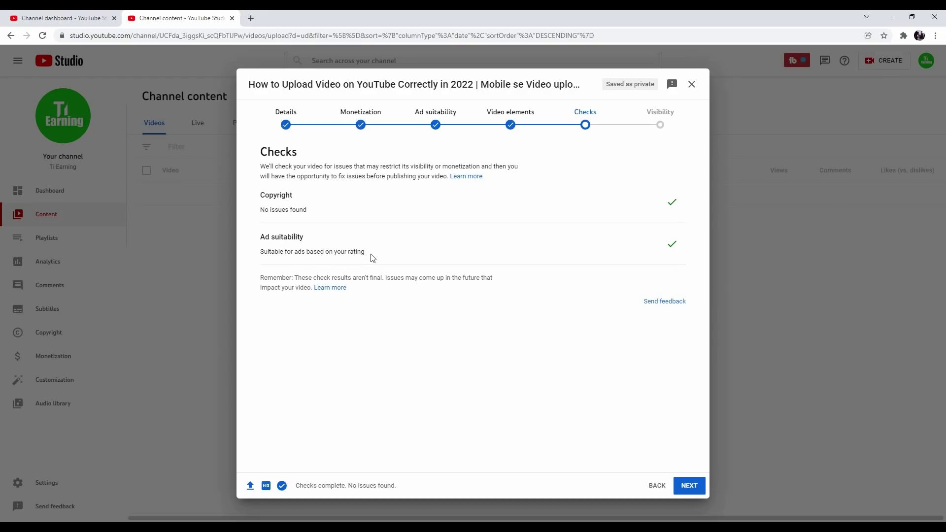
pyautogui.moveTo(370, 257); pyautogui.dragTo(314, 255)
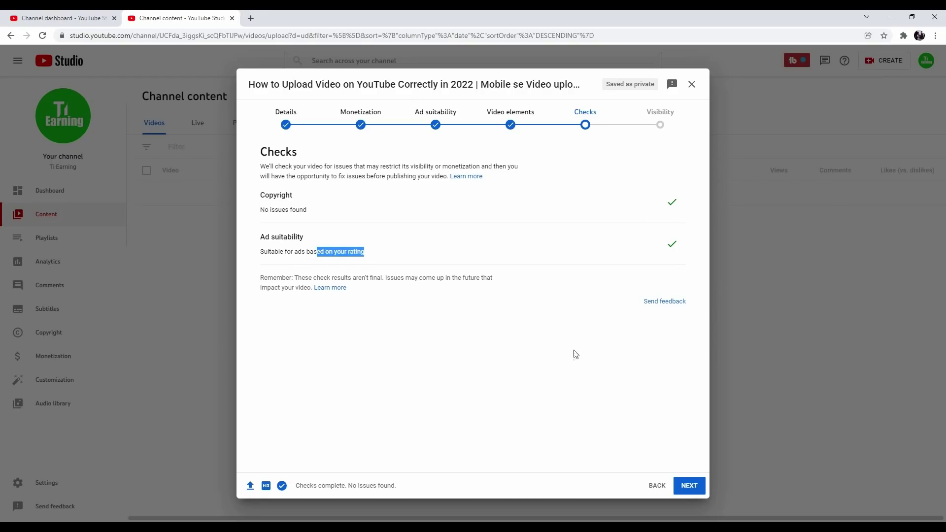
pyautogui.click(690, 485)
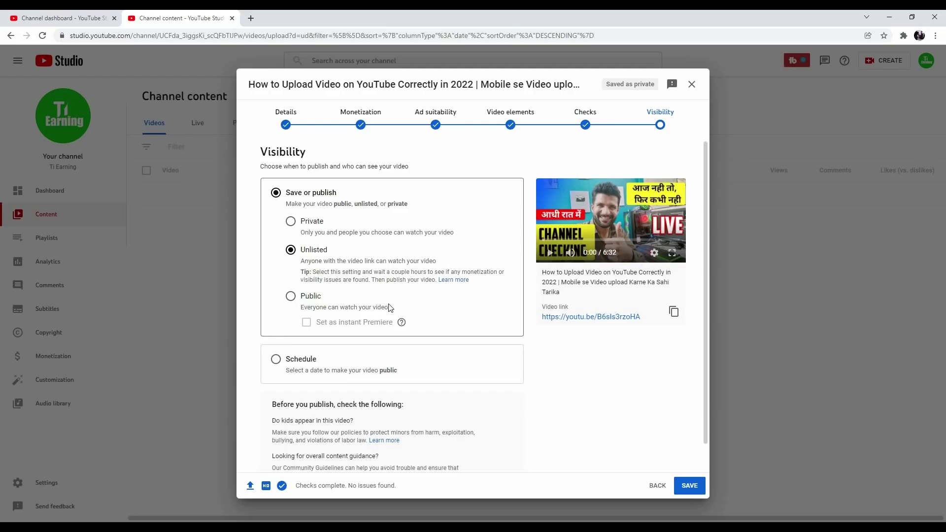
# - Try the Private, Unlisted and Public visibility options in turn, including the instant Premiere setting for Public
pyautogui.click(291, 223)
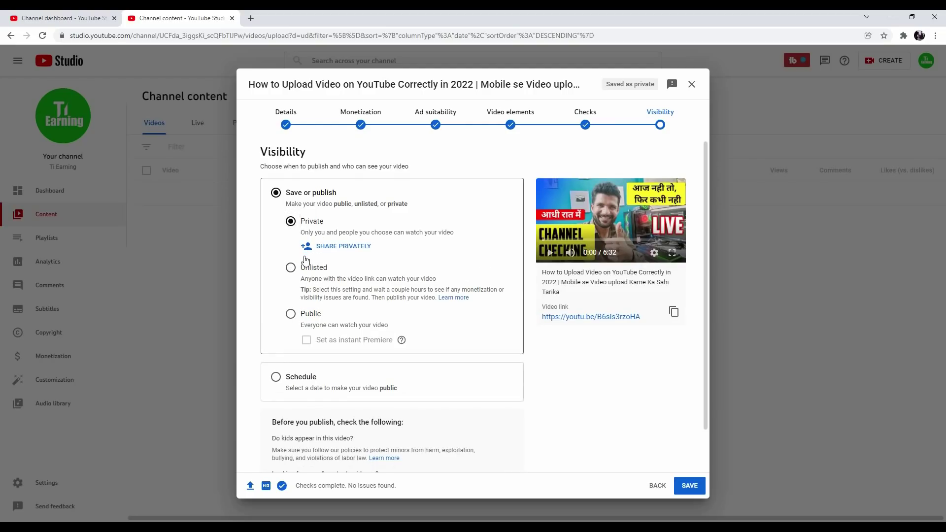
pyautogui.click(290, 267)
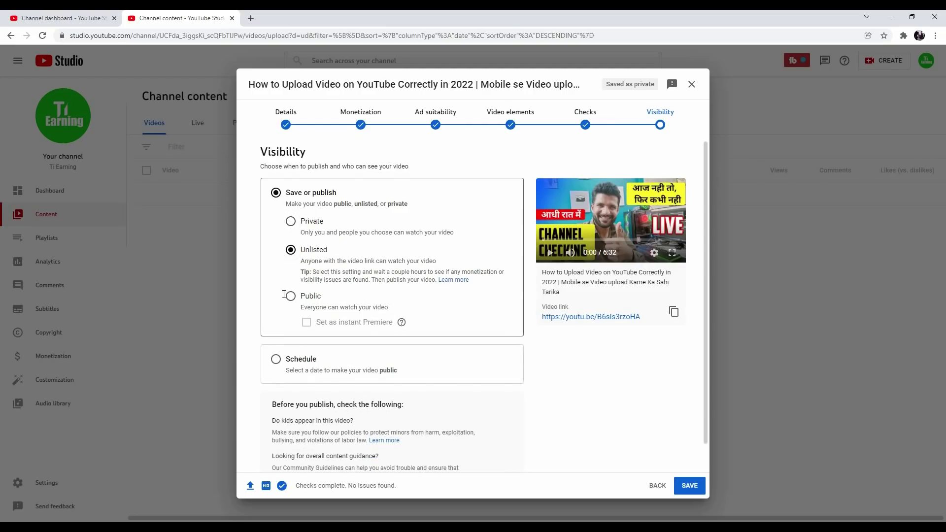
pyautogui.click(290, 296)
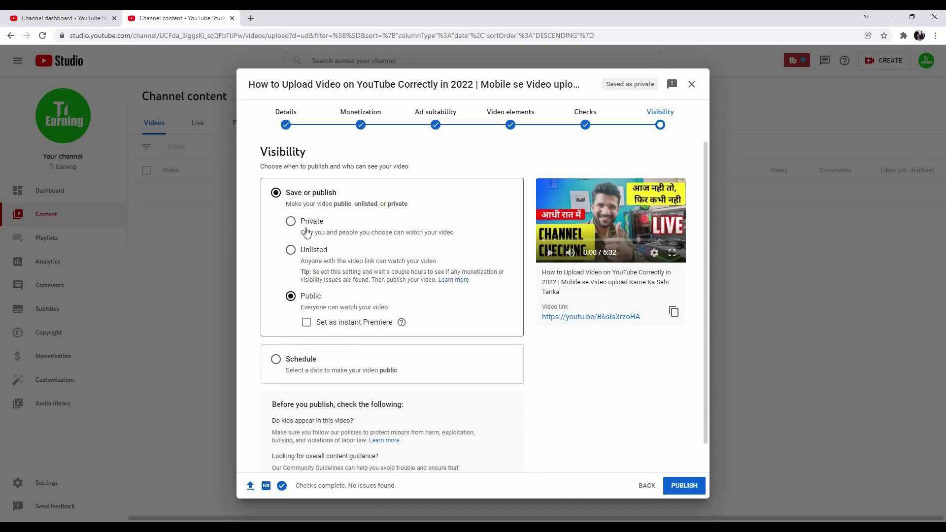
pyautogui.click(291, 222)
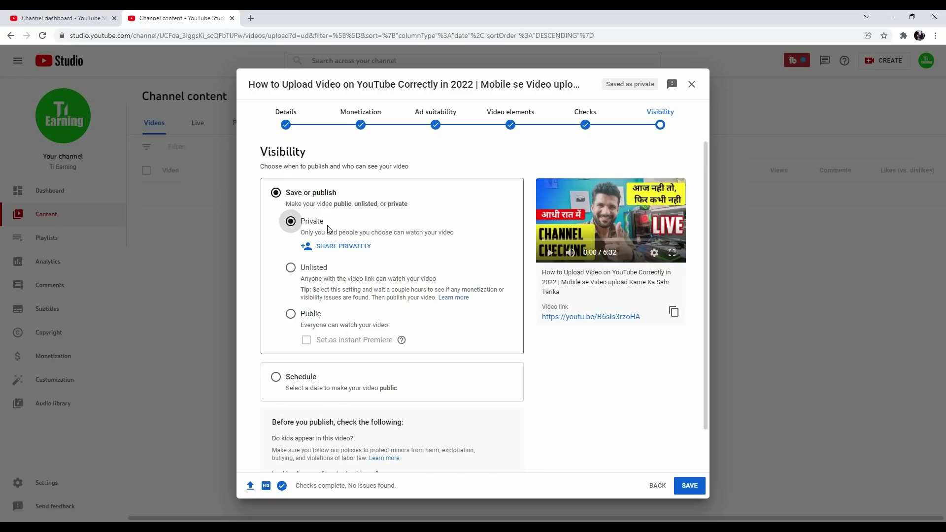
pyautogui.click(290, 270)
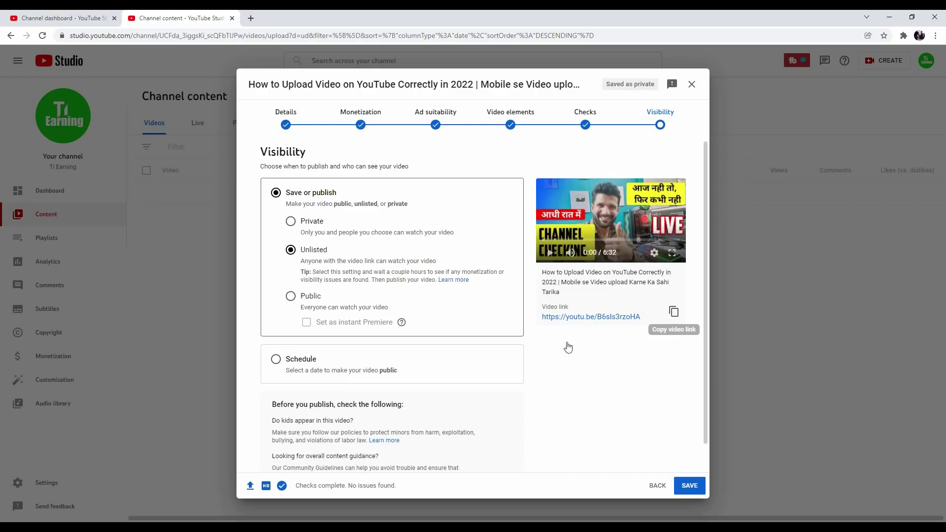
pyautogui.scroll(-1, 323, 308)
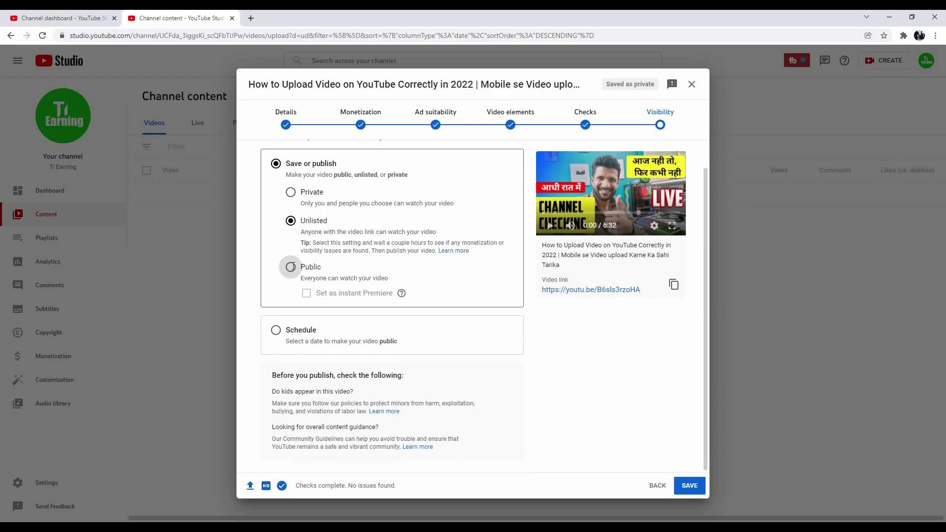
pyautogui.click(291, 267)
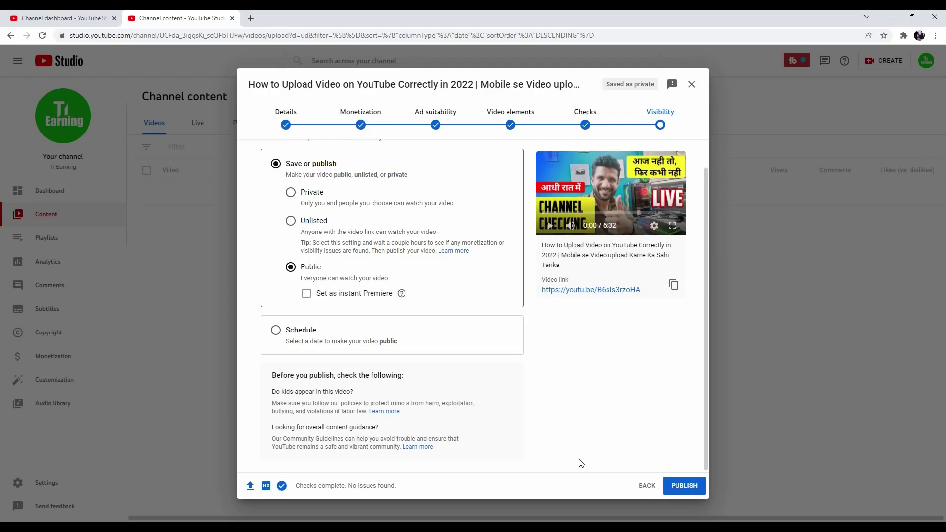
pyautogui.click(306, 293)
# - Try scheduling the video to go public on Dec 31, 2021 at 10:00 AM
pyautogui.click(276, 336)
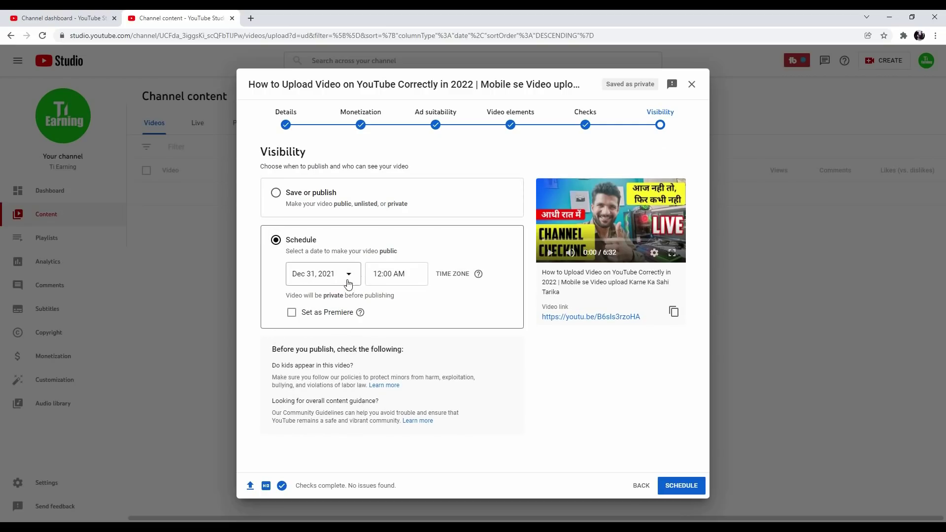
pyautogui.click(414, 279)
pyautogui.click(436, 276)
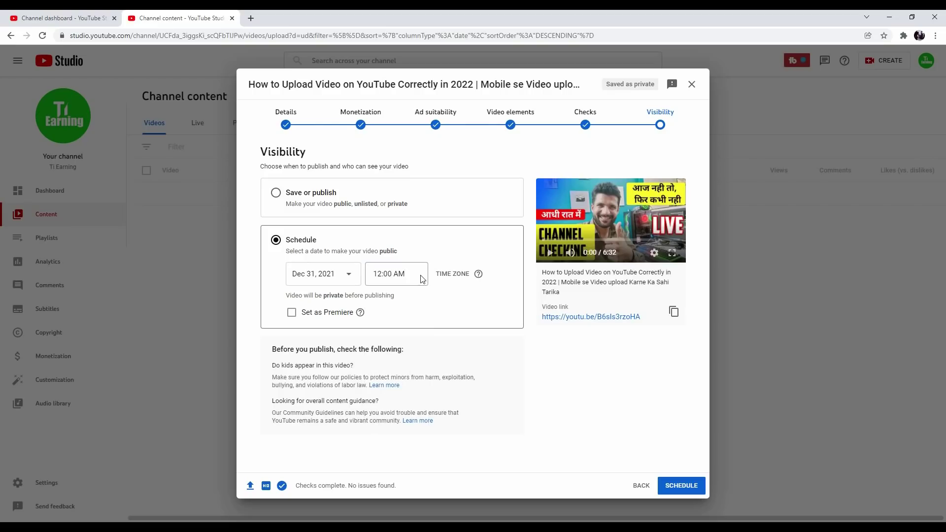
pyautogui.click(390, 274)
pyautogui.scroll(-8, 394, 354)
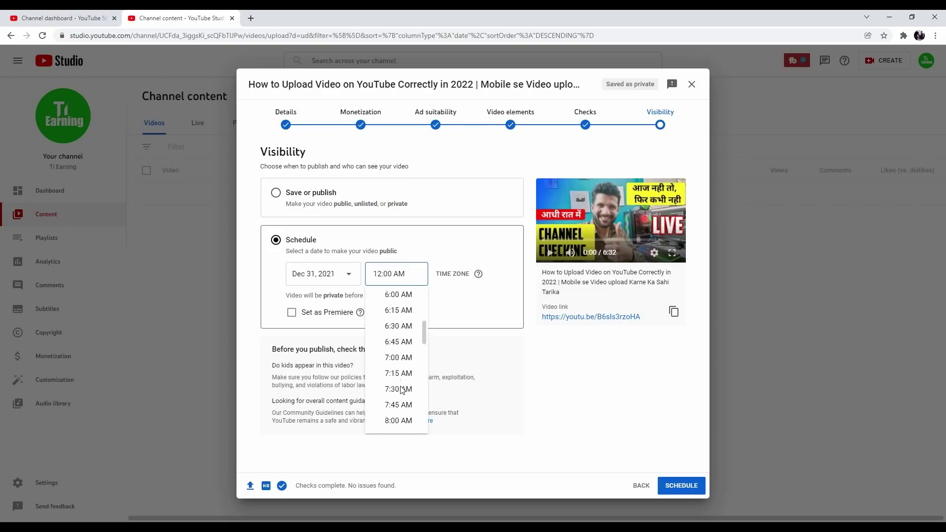
pyautogui.scroll(-7, 402, 389)
pyautogui.scroll(2, 397, 345)
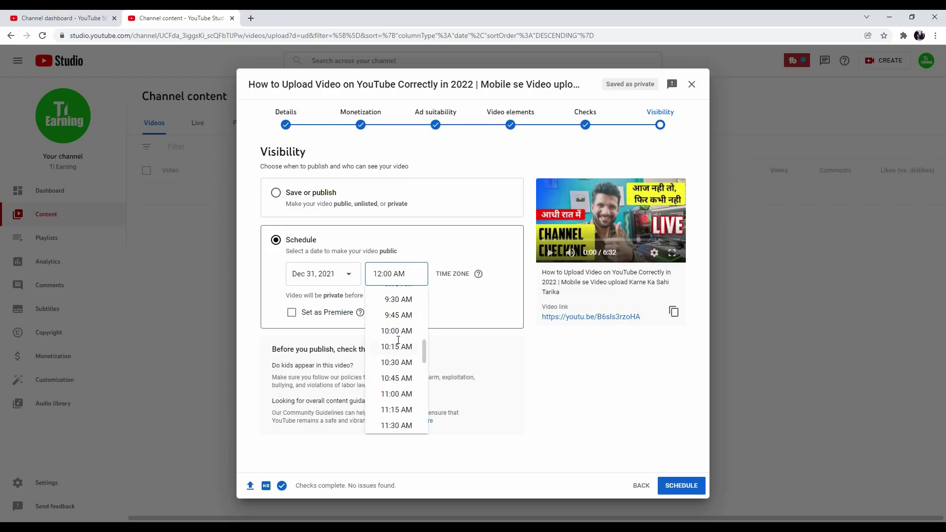
pyautogui.click(397, 331)
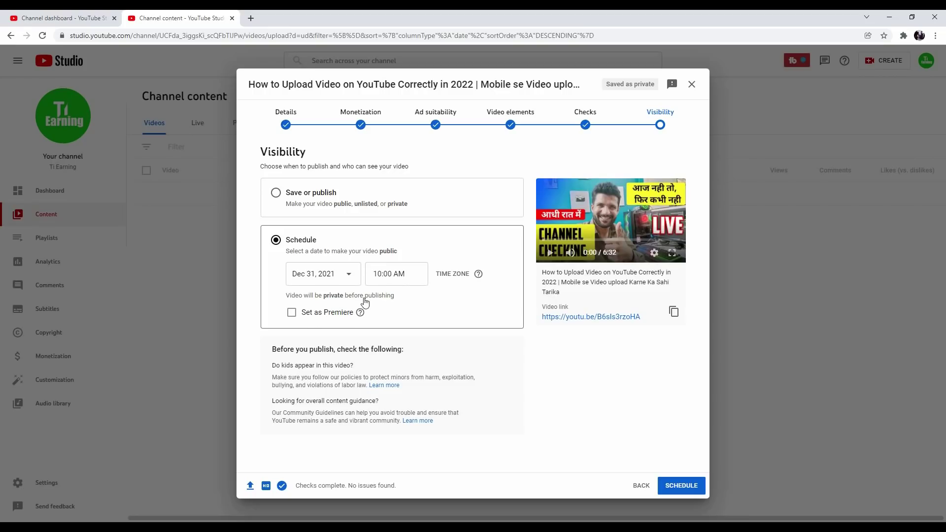
# - Switch from scheduling back to Save or publish with Unlisted visibility and save the video
pyautogui.click(276, 192)
pyautogui.click(305, 262)
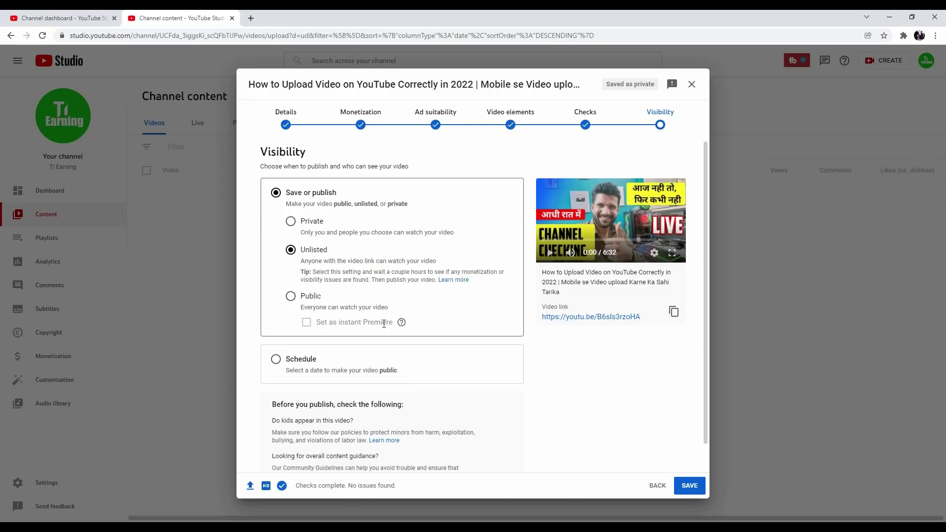
pyautogui.click(689, 486)
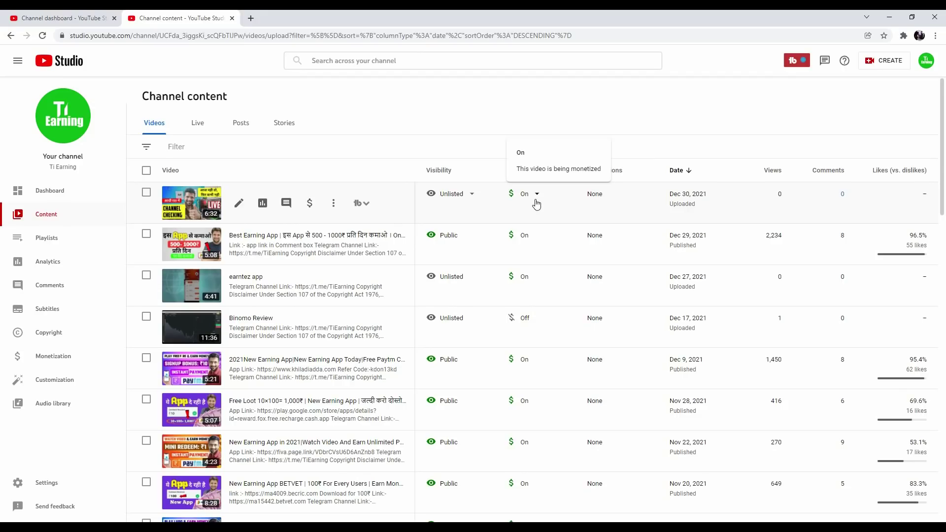
# - Open the newly uploaded video's details for editing and assign it to the "Online Earning App" playlist
pyautogui.click(239, 209)
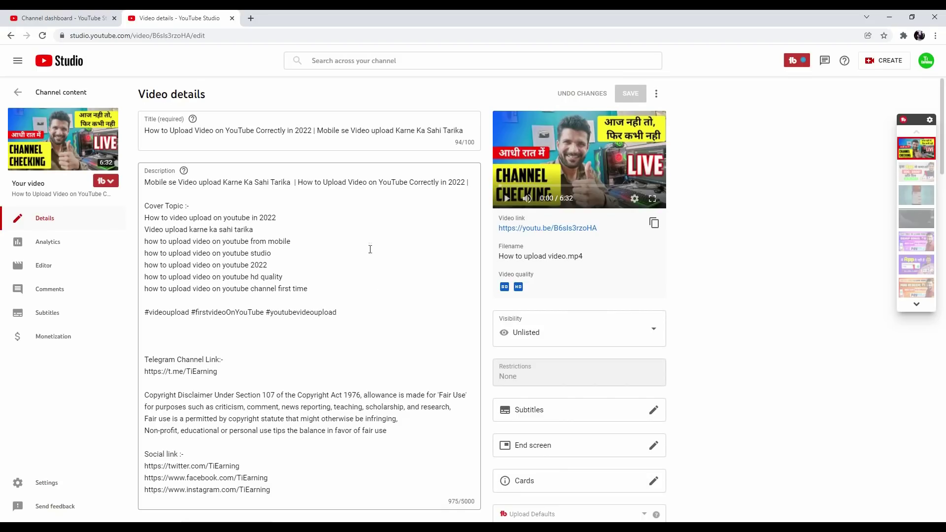
pyautogui.click(408, 132)
pyautogui.scroll(-4, 296, 261)
pyautogui.rightClick(292, 264)
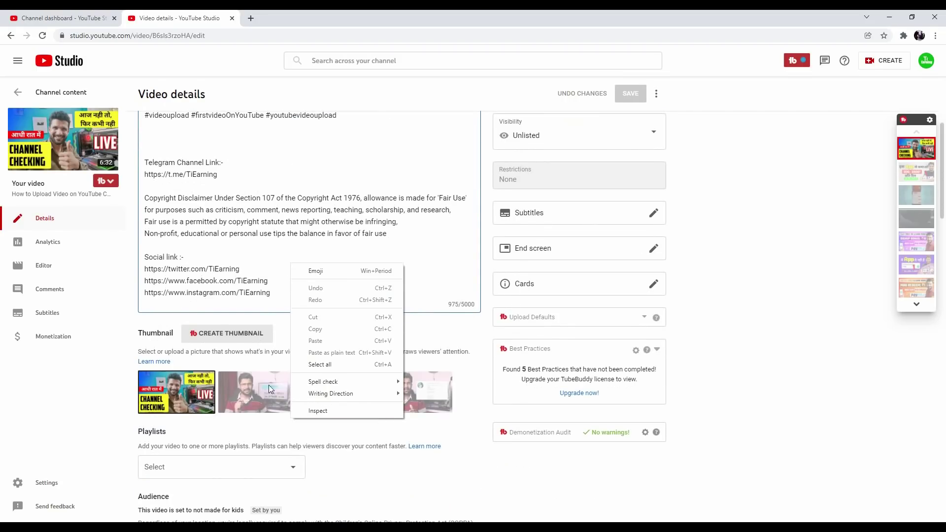
pyautogui.doubleClick(372, 493)
pyautogui.click(229, 467)
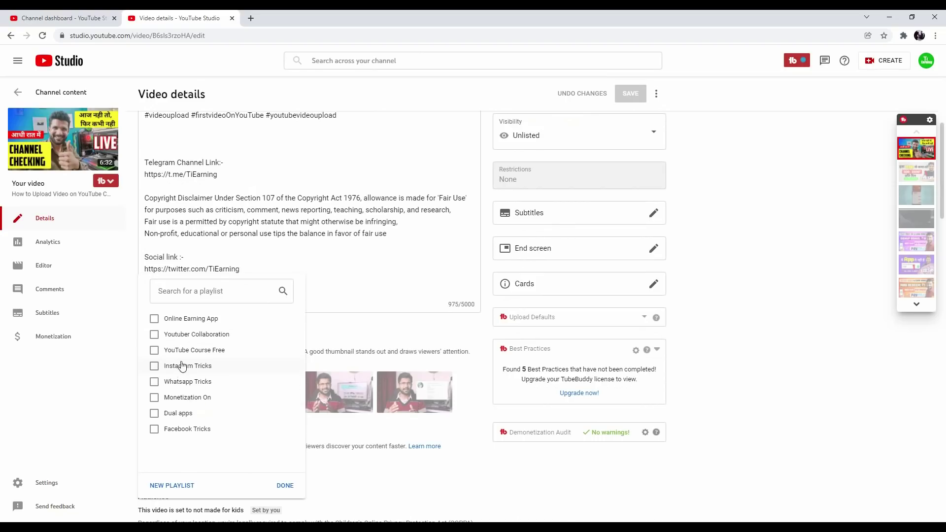
pyautogui.click(155, 319)
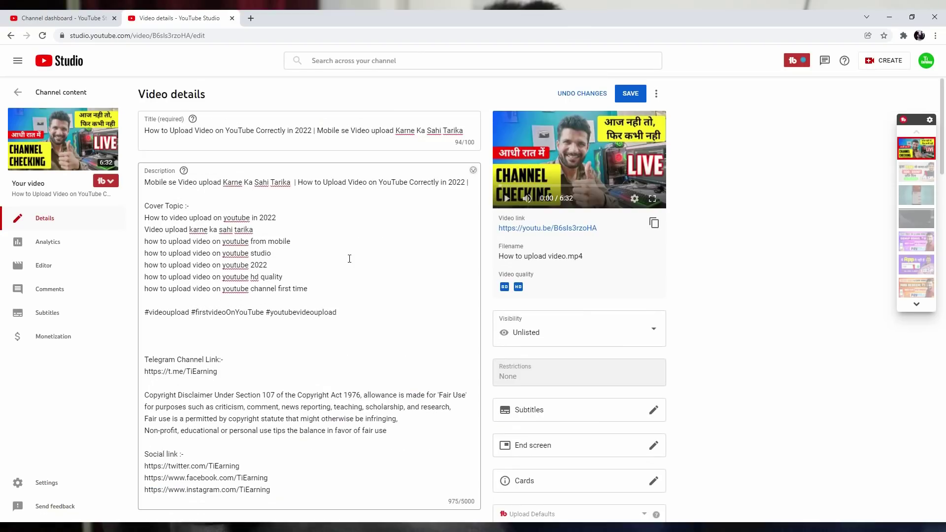
# - Review the video's details page, checking the thumbnail options, playlist, audience and paid promotion settings
pyautogui.scroll(-7, 349, 259)
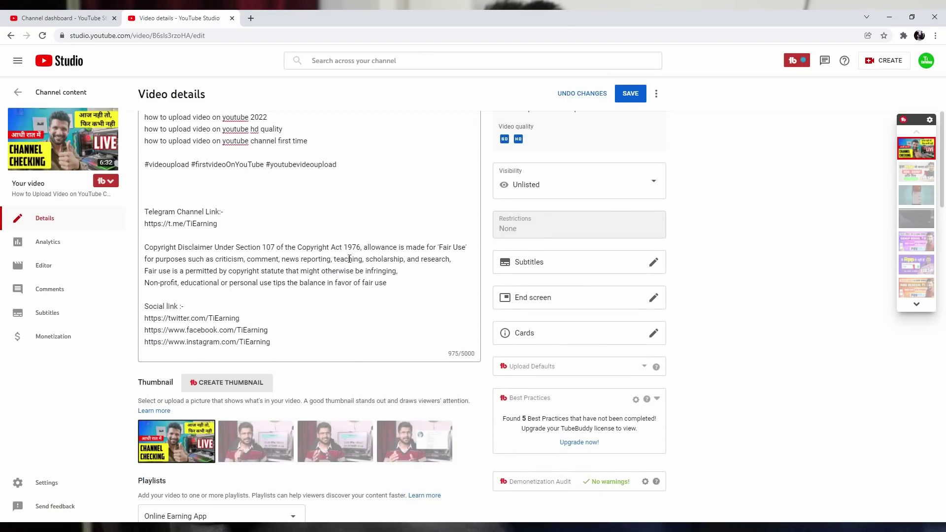
pyautogui.scroll(-2, 177, 174)
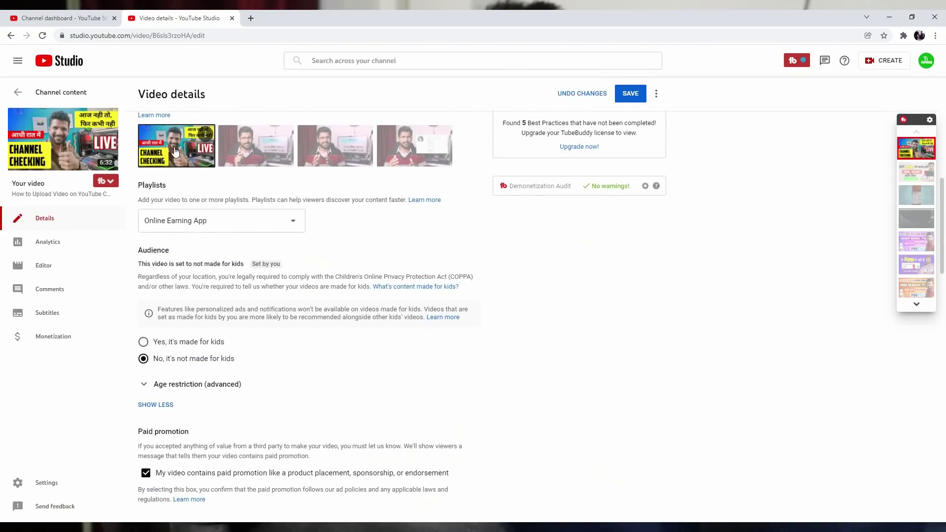
pyautogui.click(207, 134)
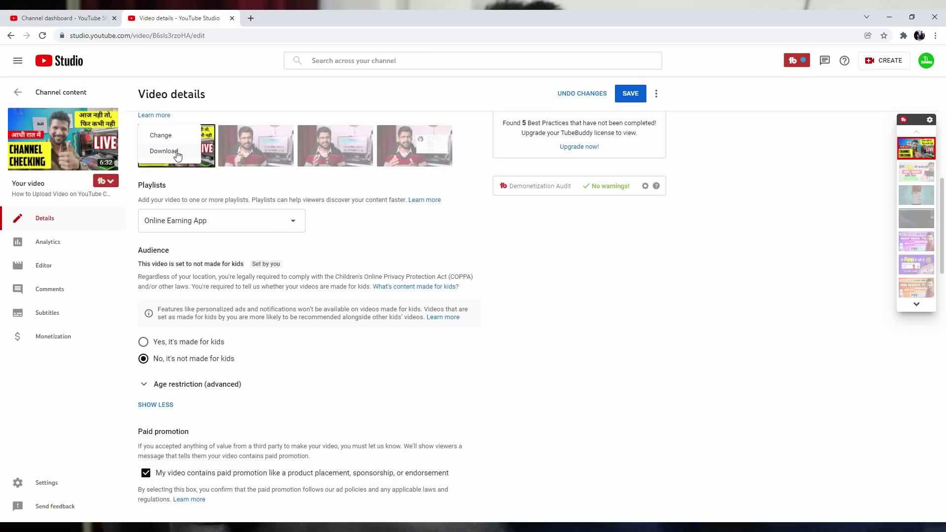
pyautogui.scroll(-1, 334, 281)
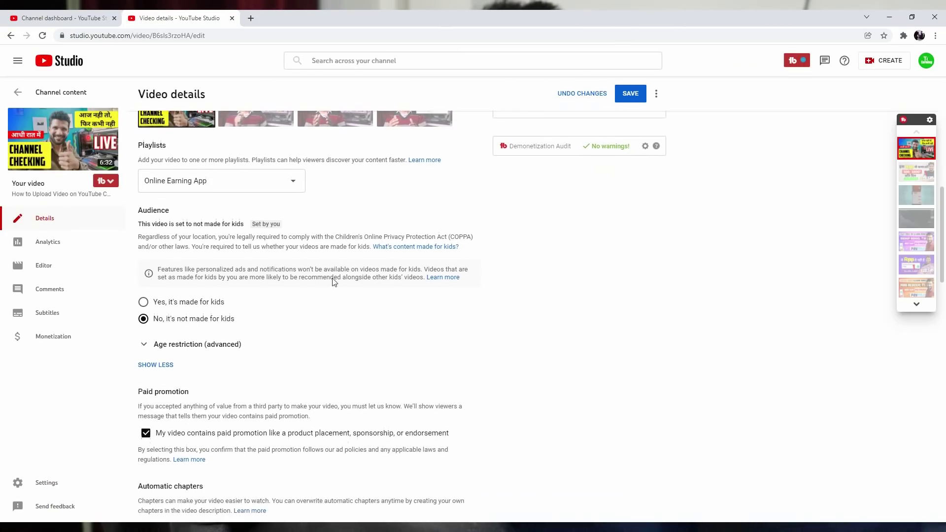
pyautogui.scroll(10, 333, 282)
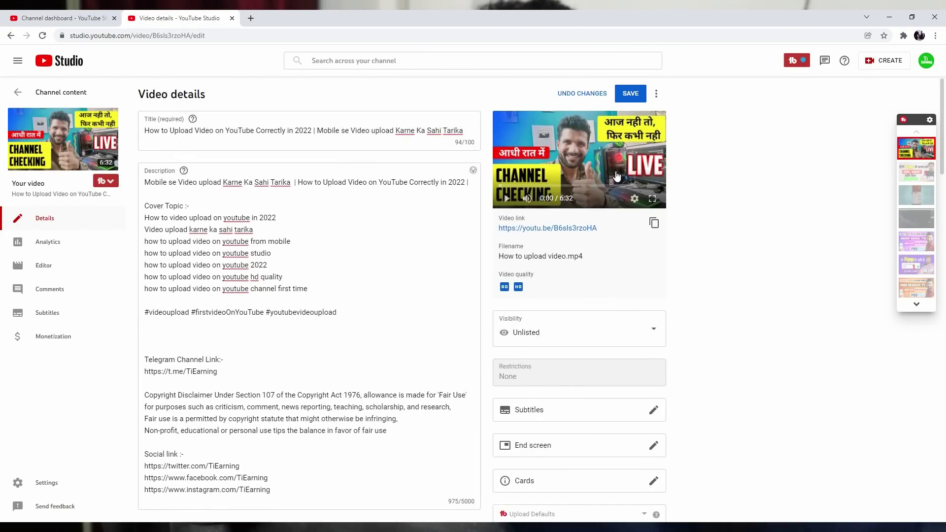